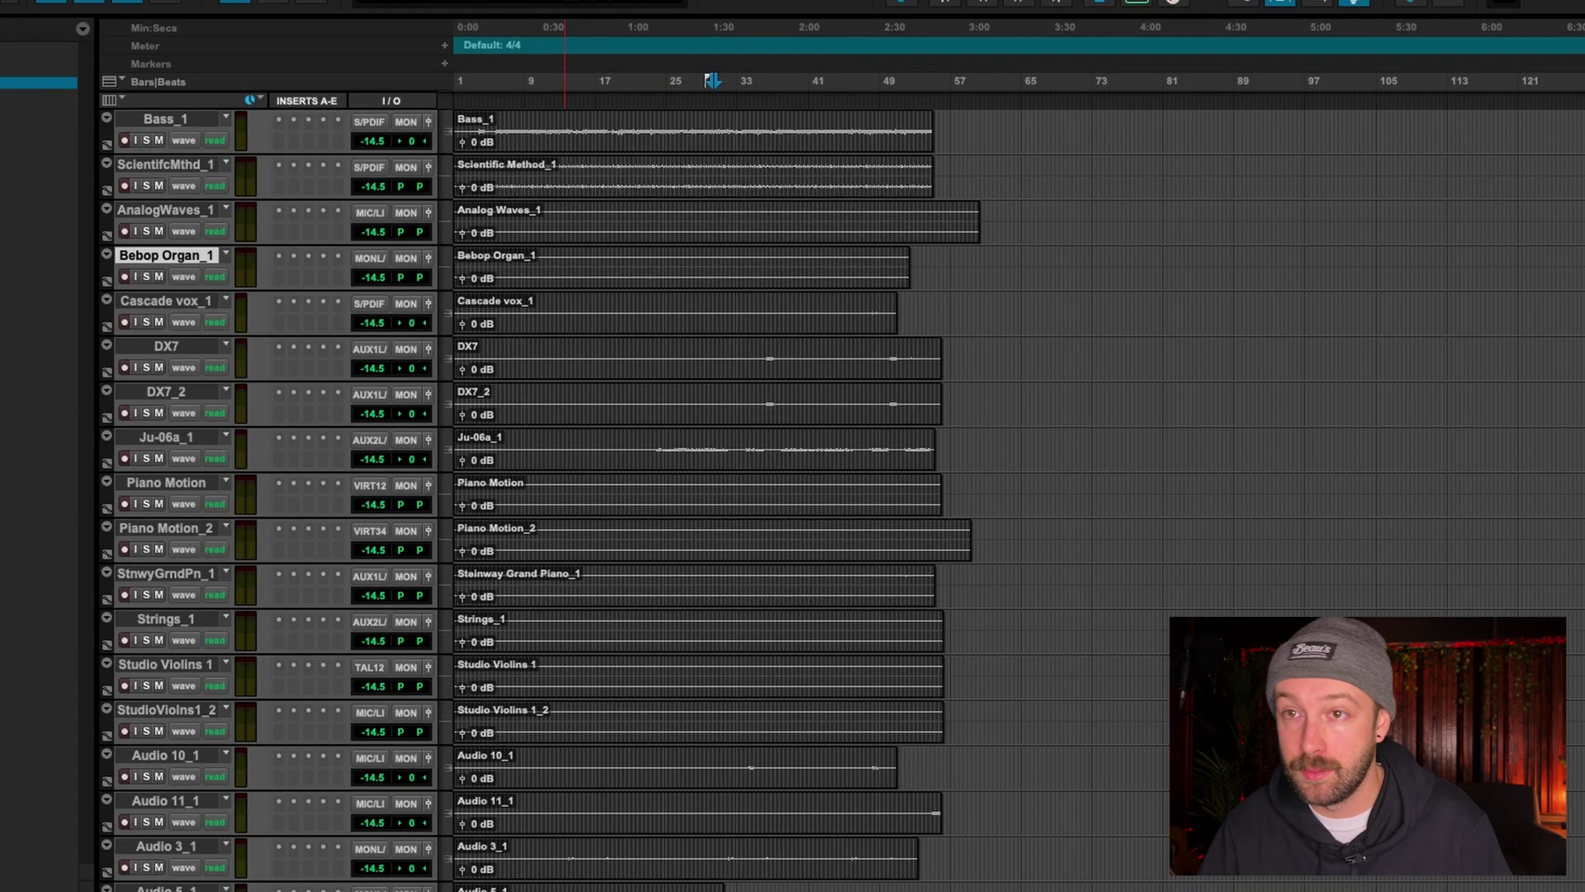
Enlarge the waveforms on all tracks and look through the track list for silent sections
{"action": "key", "text": "super+alt+bracketright"}
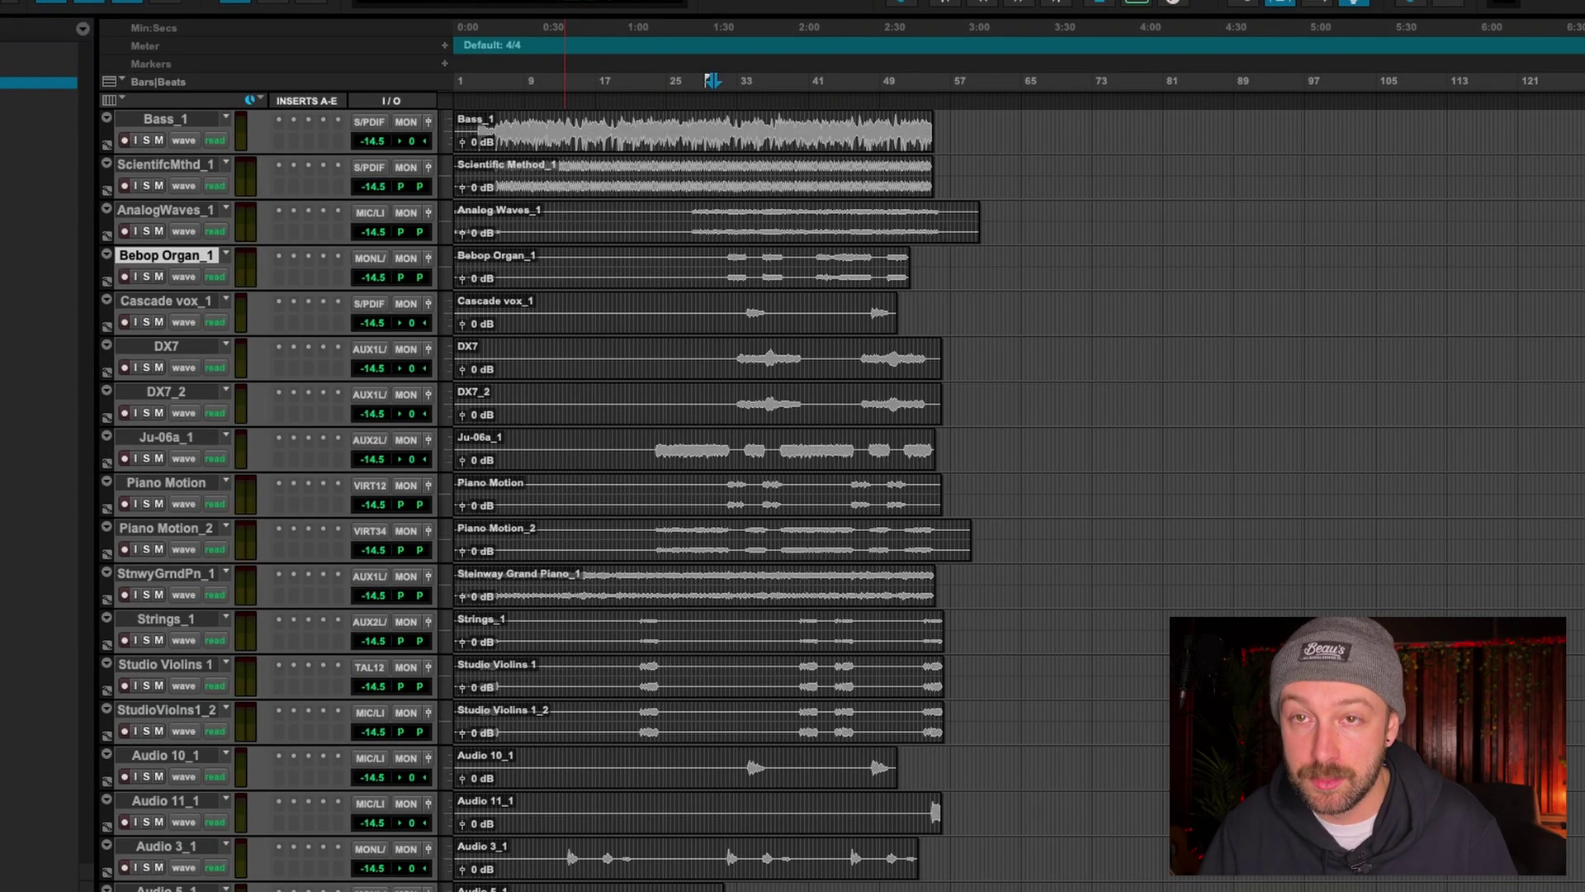
{"action": "key", "text": "ctrl+alt+bracketright"}
{"action": "key", "text": "ctrl+alt+bracketright"}
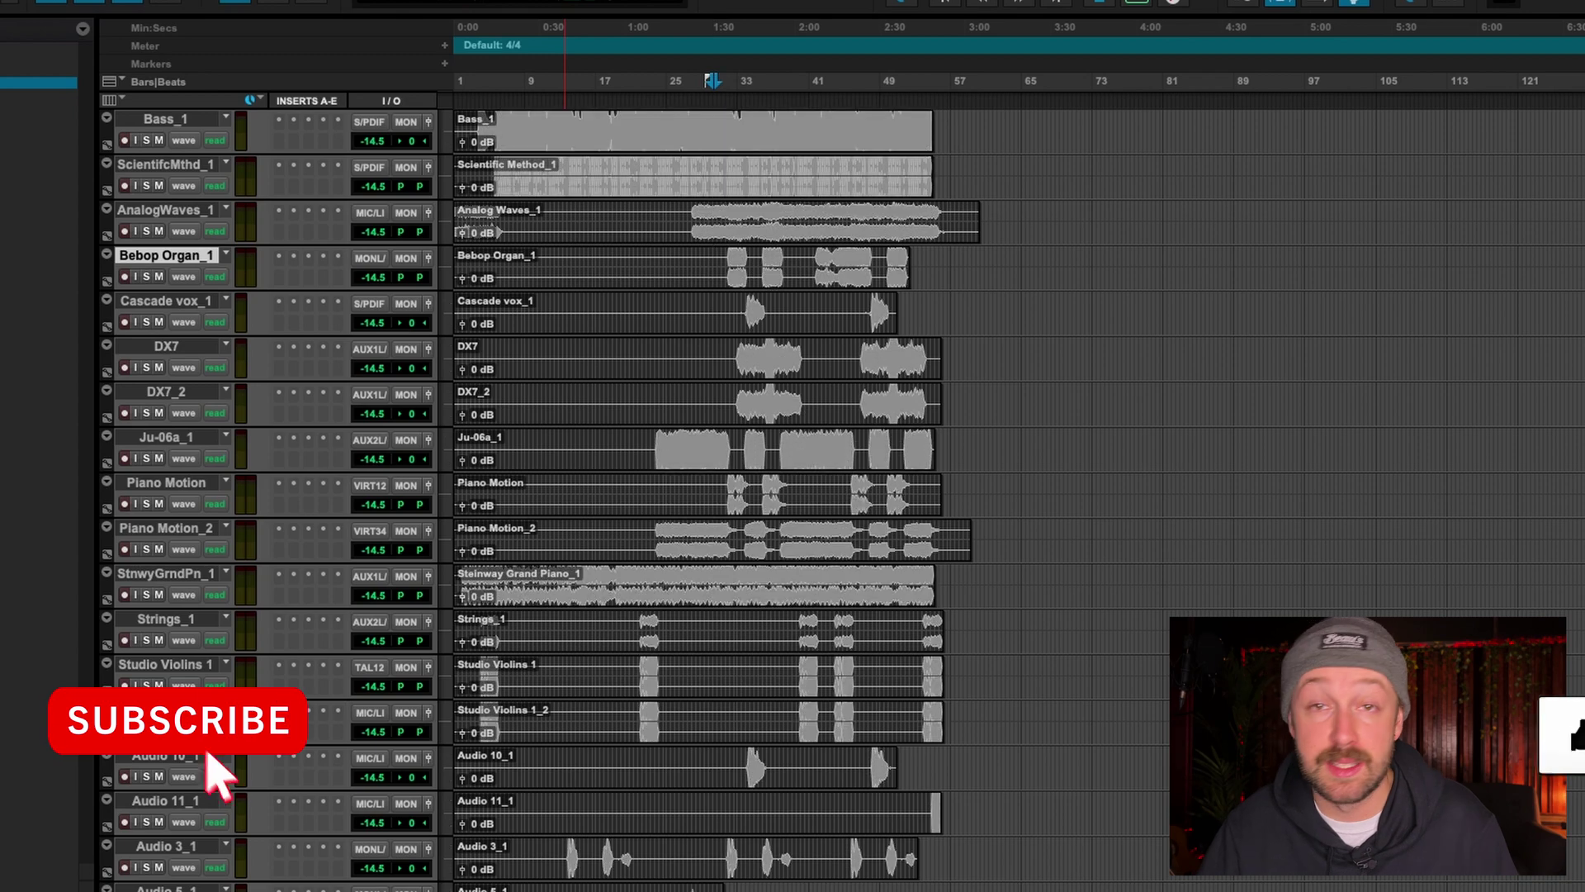
{"action": "left_click", "coordinate": [671, 124]}
{"action": "left_click", "coordinate": [753, 385]}
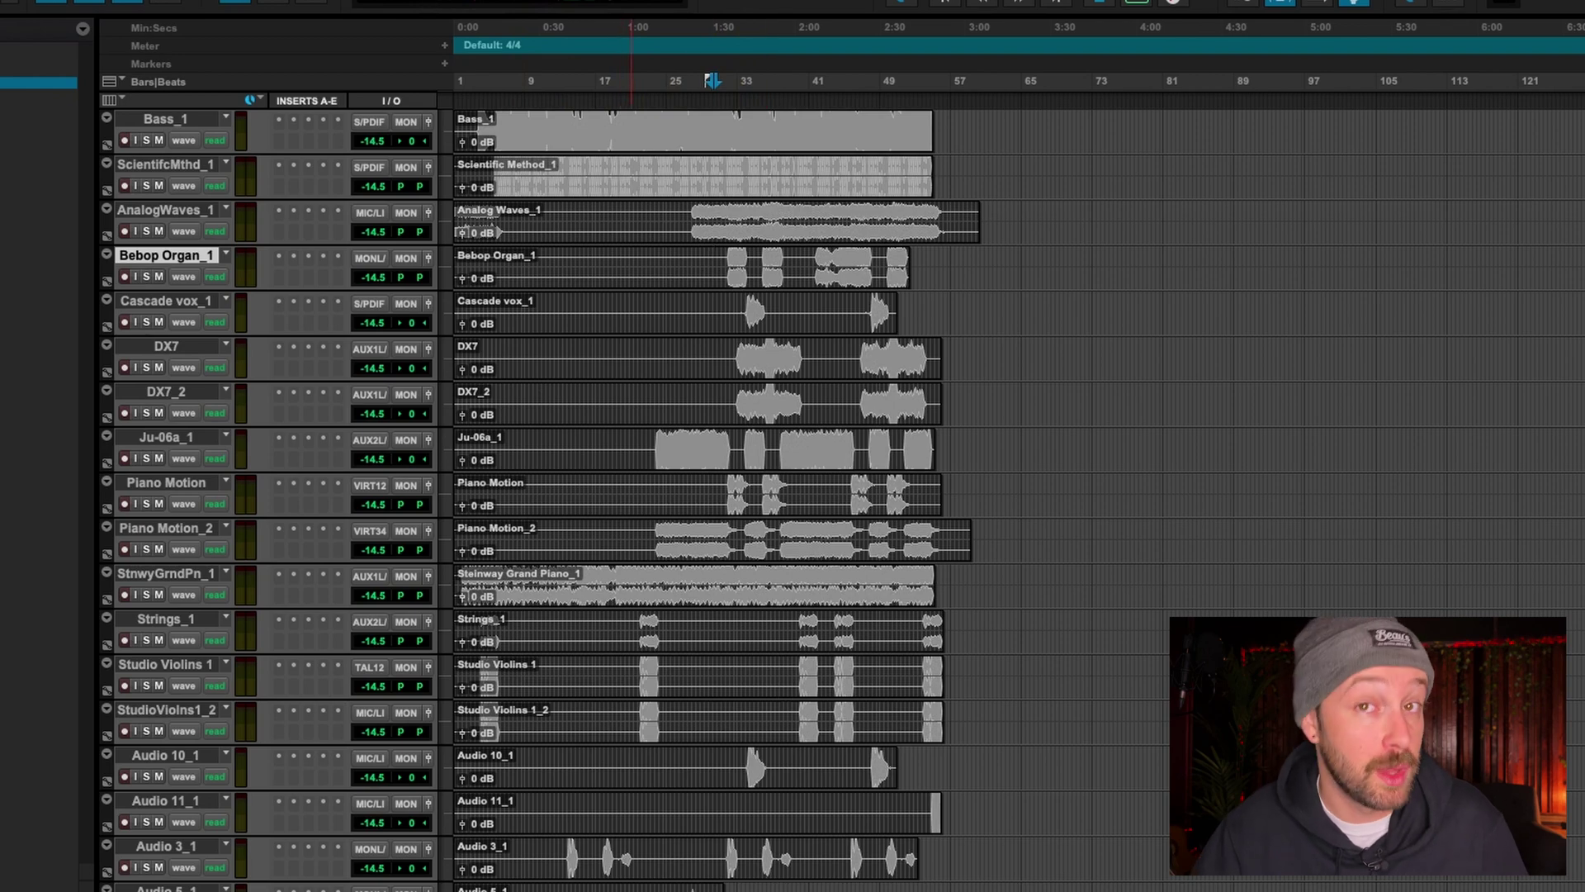
{"action": "left_click", "coordinate": [593, 846]}
{"action": "scroll", "coordinate": [593, 845], "scroll_direction": "down", "scroll_amount": 6}
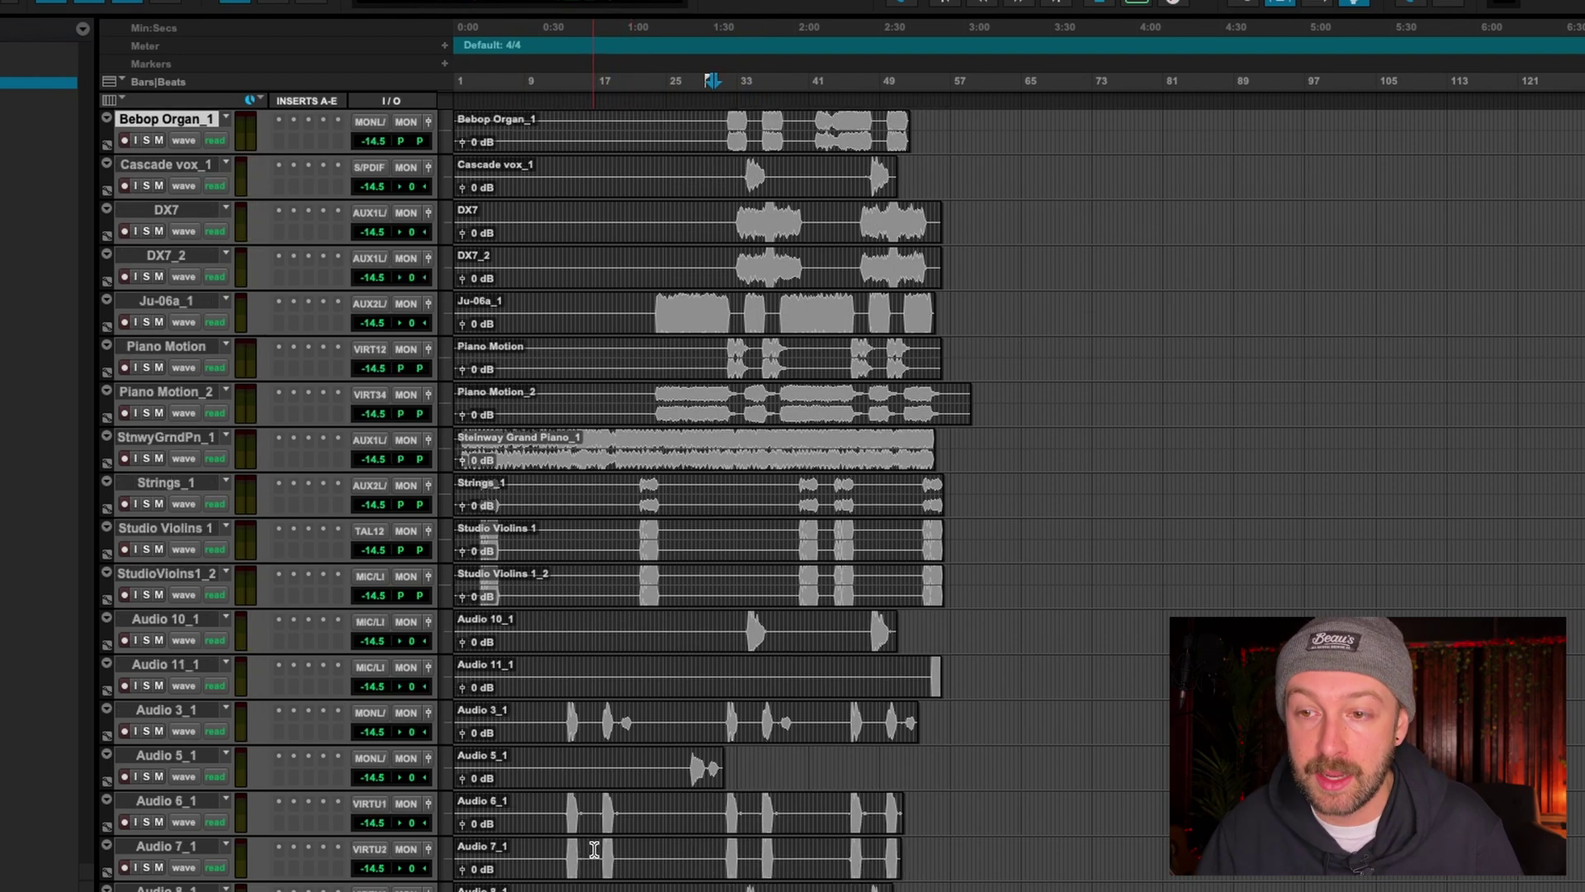
{"action": "scroll", "coordinate": [594, 850], "scroll_direction": "down", "scroll_amount": 1}
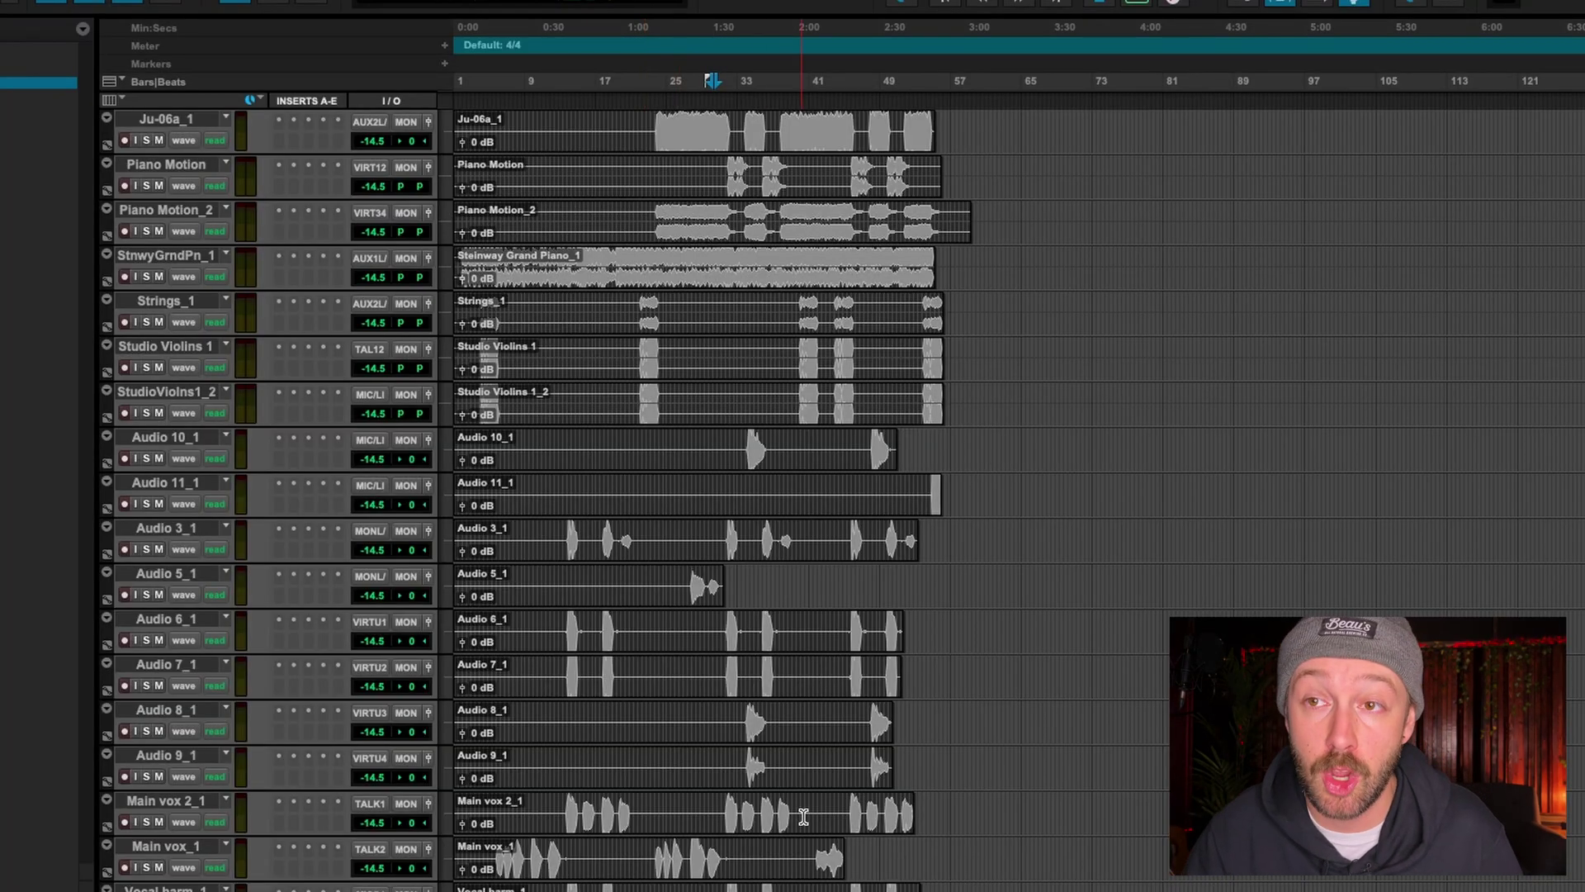
{"action": "scroll", "coordinate": [803, 816], "scroll_direction": "up", "scroll_amount": 5}
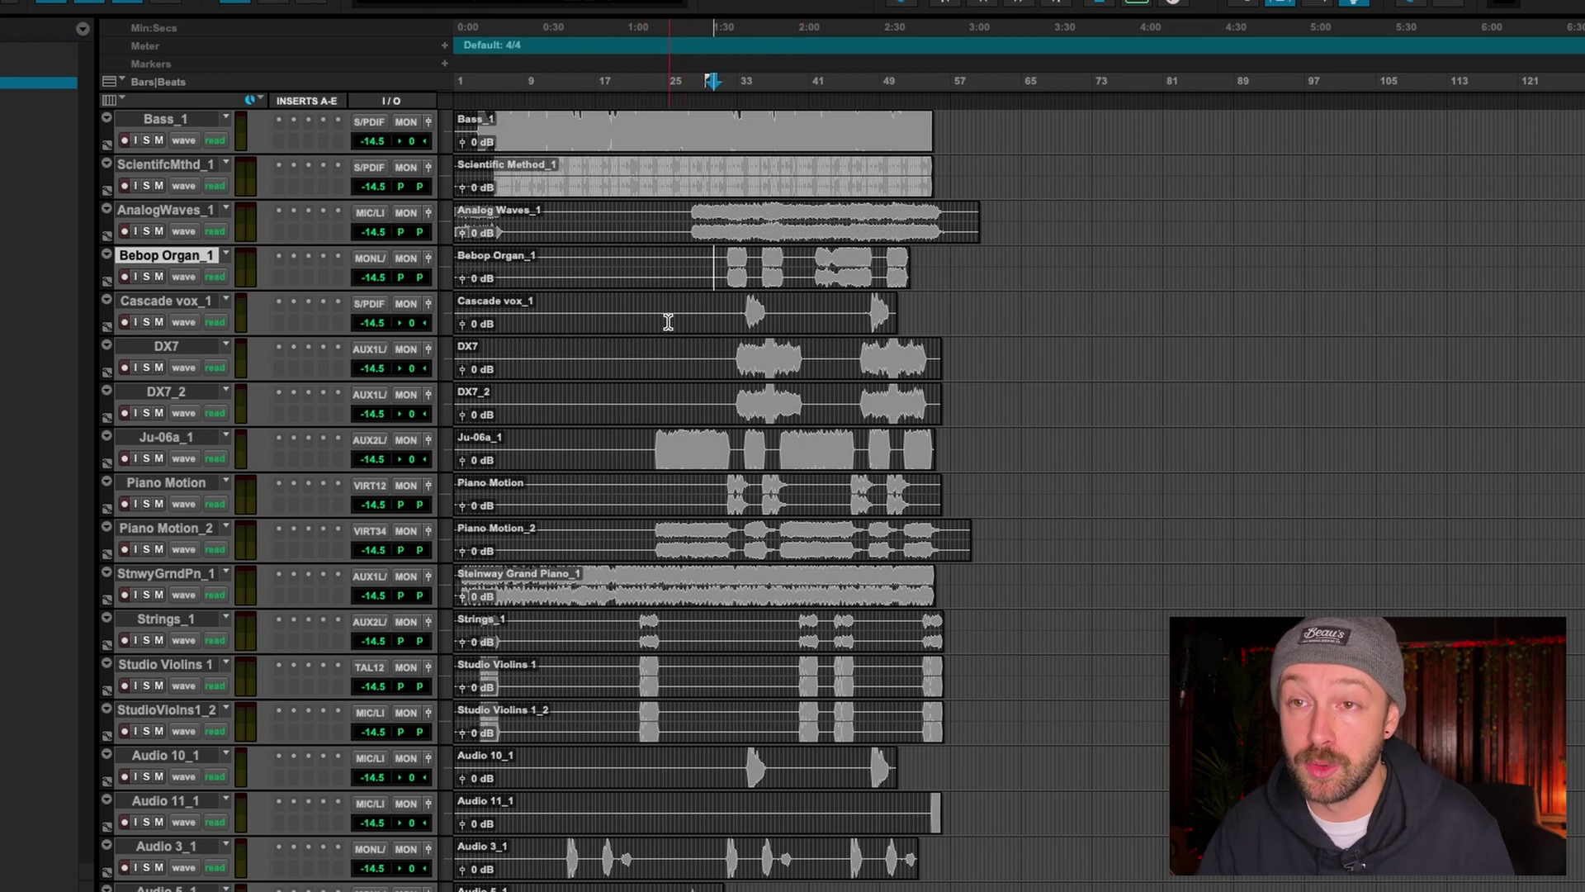
Trim the empty starts off the Bass_1 and Scientific Method_1 clips and give both short fade-ins
{"action": "left_click", "coordinate": [492, 172]}
{"action": "key", "text": "t"}
{"action": "key", "text": "t"}
{"action": "left_click", "coordinate": [539, 124]}
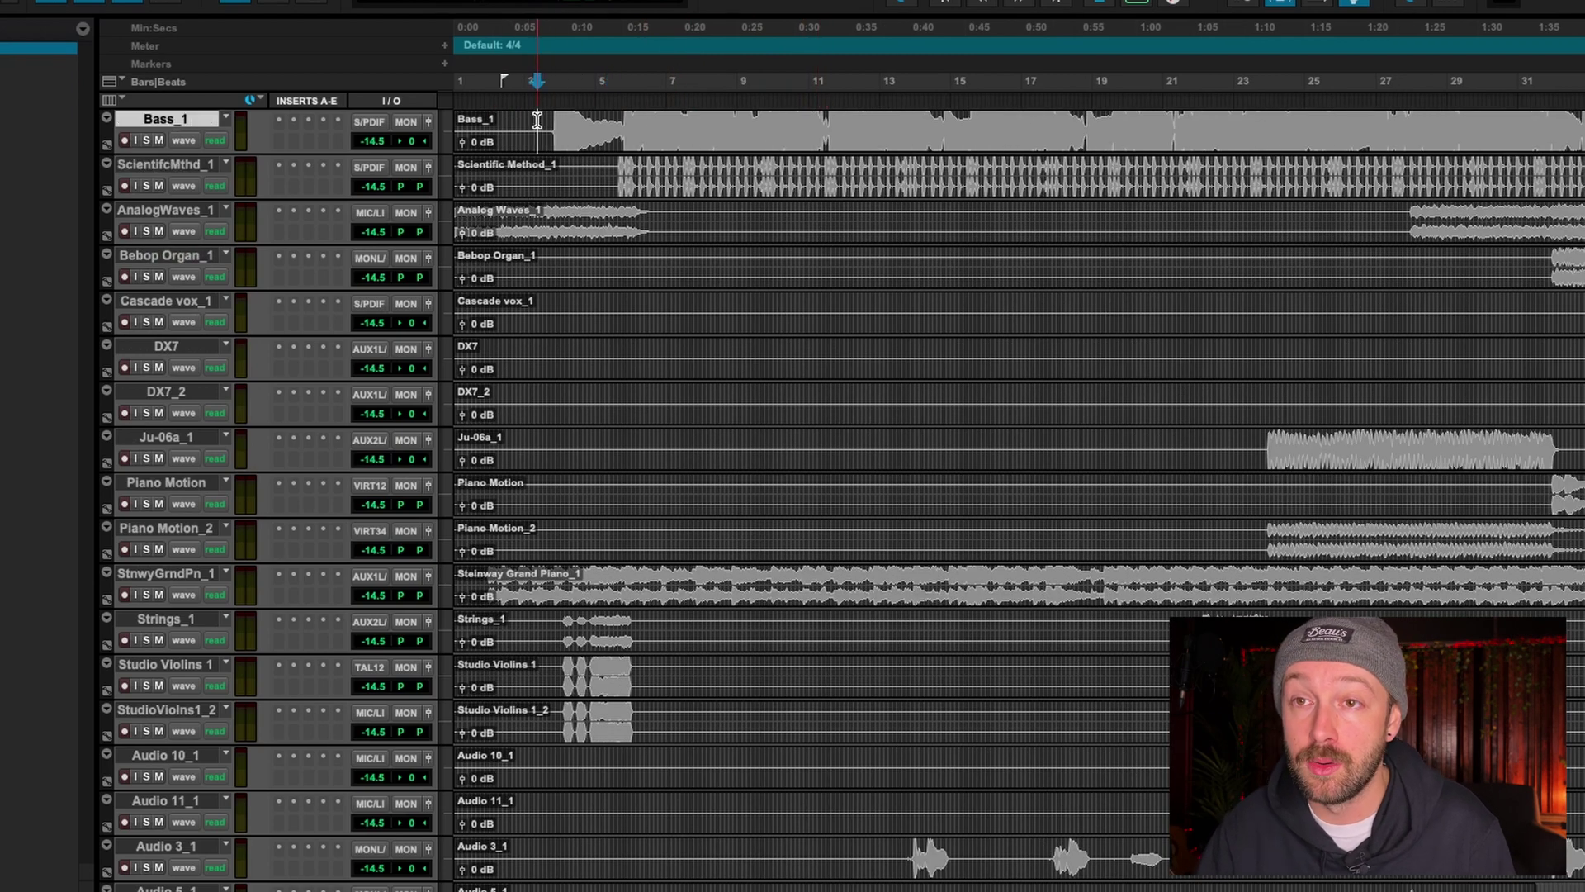
{"action": "key", "text": "a"}
{"action": "left_click_drag", "start_coordinate": [523, 139], "coordinate": [544, 141]}
{"action": "left_click", "coordinate": [606, 192]}
{"action": "key", "text": "a"}
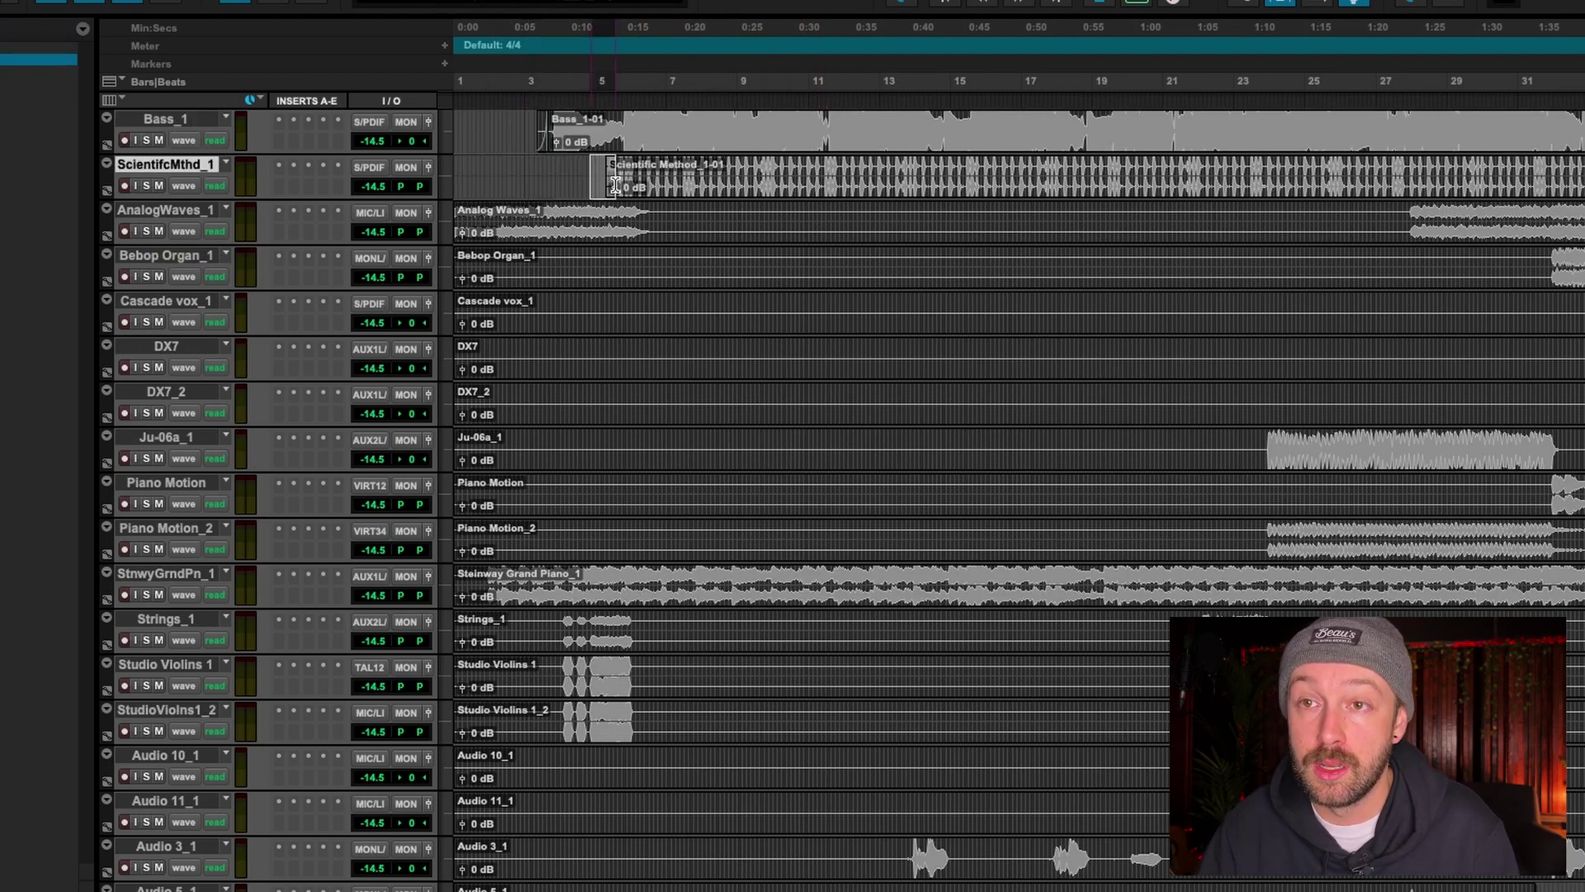
Add short fade-outs to the ends of the Bass_1 and Scientific Method_1 clips
{"action": "key", "text": "ctrl+bracketleft"}
{"action": "key", "text": "ctrl+bracketleft"}
{"action": "left_click", "coordinate": [930, 82]}
{"action": "key", "text": "t"}
{"action": "key", "text": "t"}
{"action": "key", "text": "t"}
{"action": "left_click_drag", "start_coordinate": [1177, 127], "coordinate": [1129, 188]}
{"action": "key", "text": "f"}
Trim the empty tail of the Analog Waves_1 clip and fade out its end
{"action": "key", "text": "ctrl+bracketleft"}
{"action": "left_click", "coordinate": [1192, 220]}
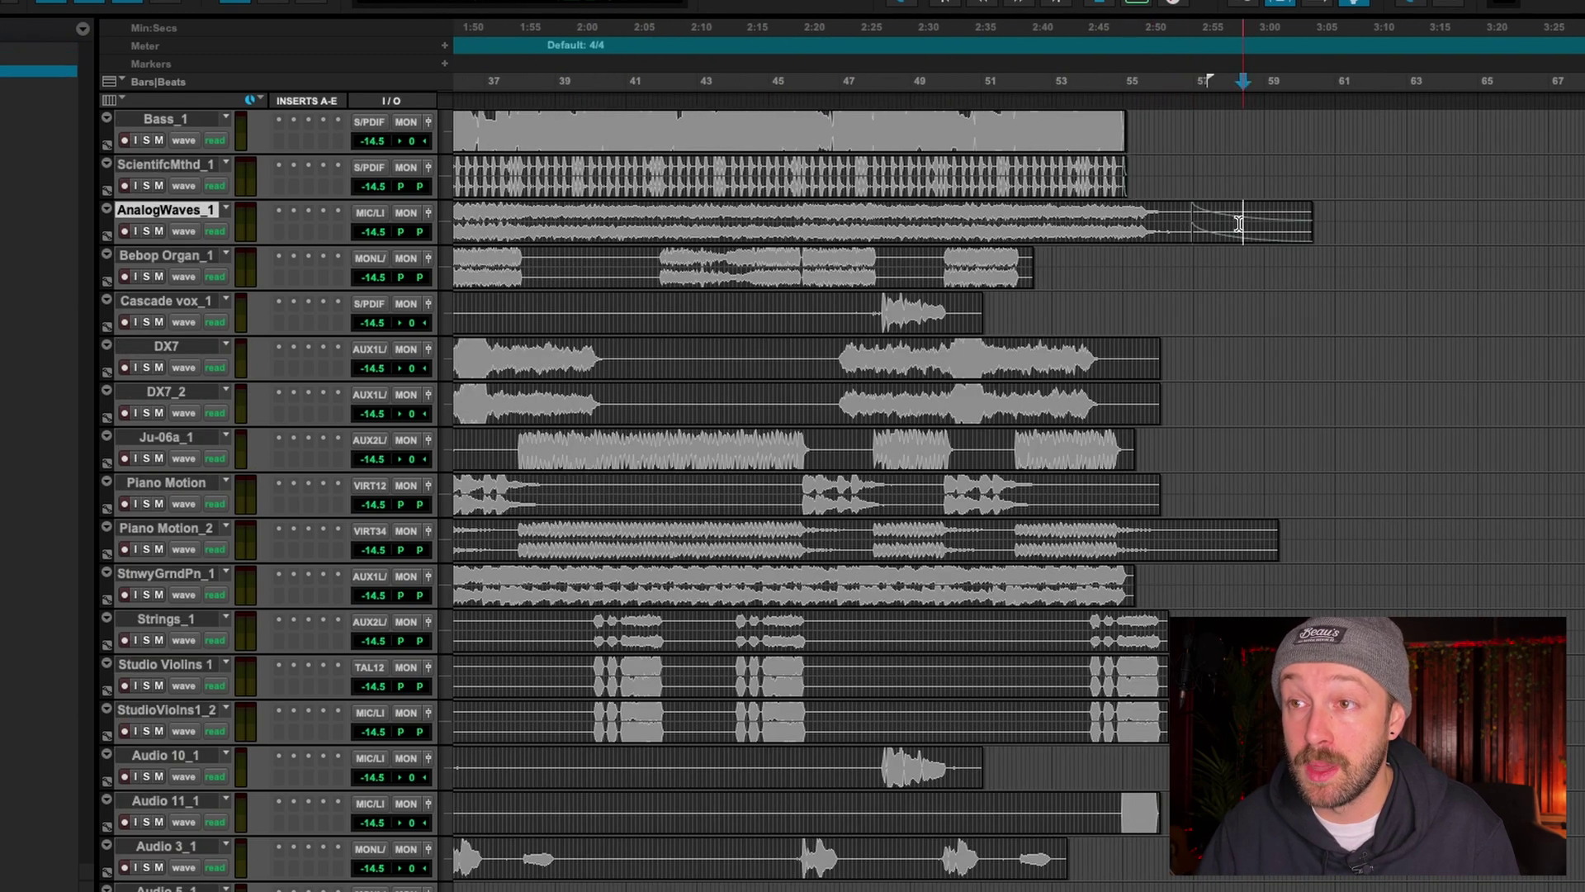
{"action": "key", "text": "s"}
Delete the silent middle section of Analog Waves_1 and fade the clip edges on both sides of the gap
{"action": "key", "text": "r"}
{"action": "key", "text": "r"}
{"action": "left_click", "coordinate": [689, 212]}
{"action": "key", "text": "t"}
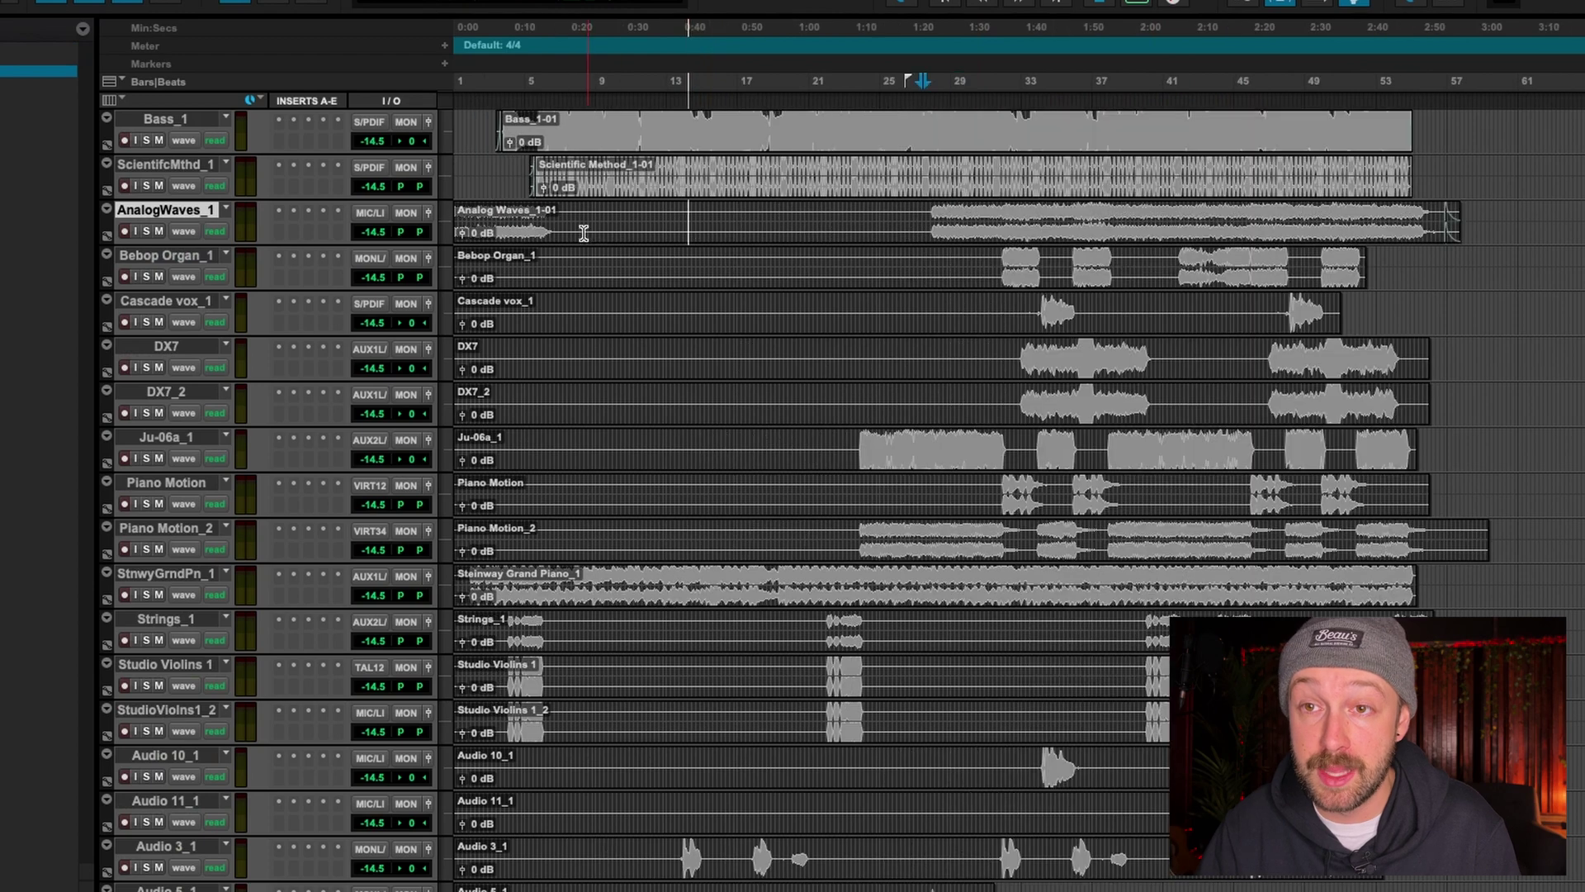
{"action": "left_click_drag", "start_coordinate": [616, 217], "coordinate": [946, 234]}
{"action": "key", "text": "Delete"}
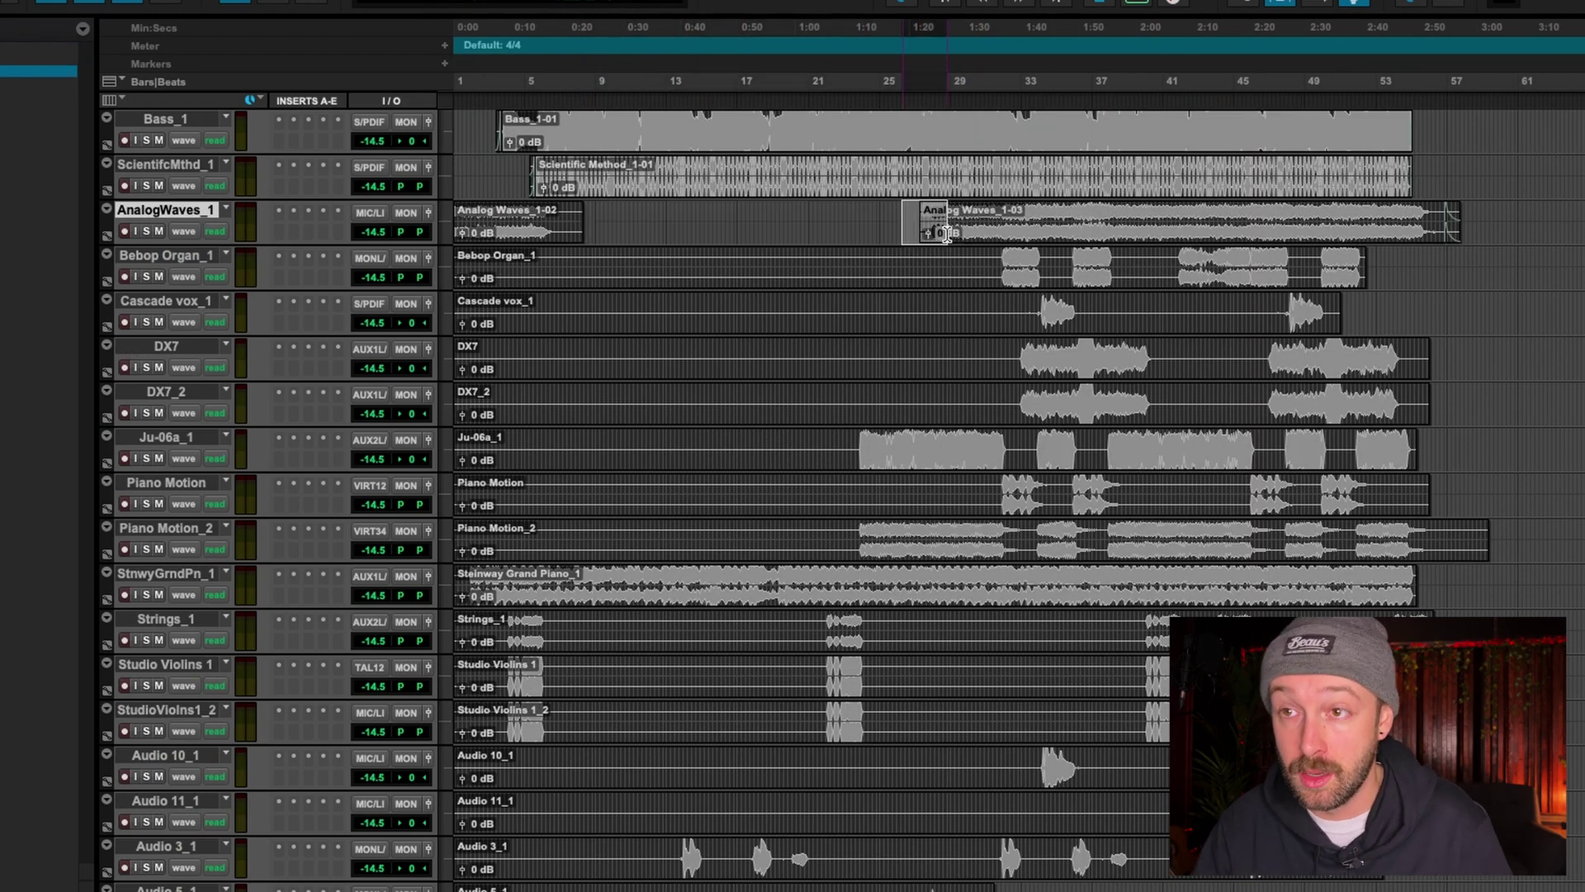
{"action": "left_click_drag", "start_coordinate": [646, 231], "coordinate": [561, 230]}
{"action": "key", "text": "f"}
{"action": "key", "text": "t"}
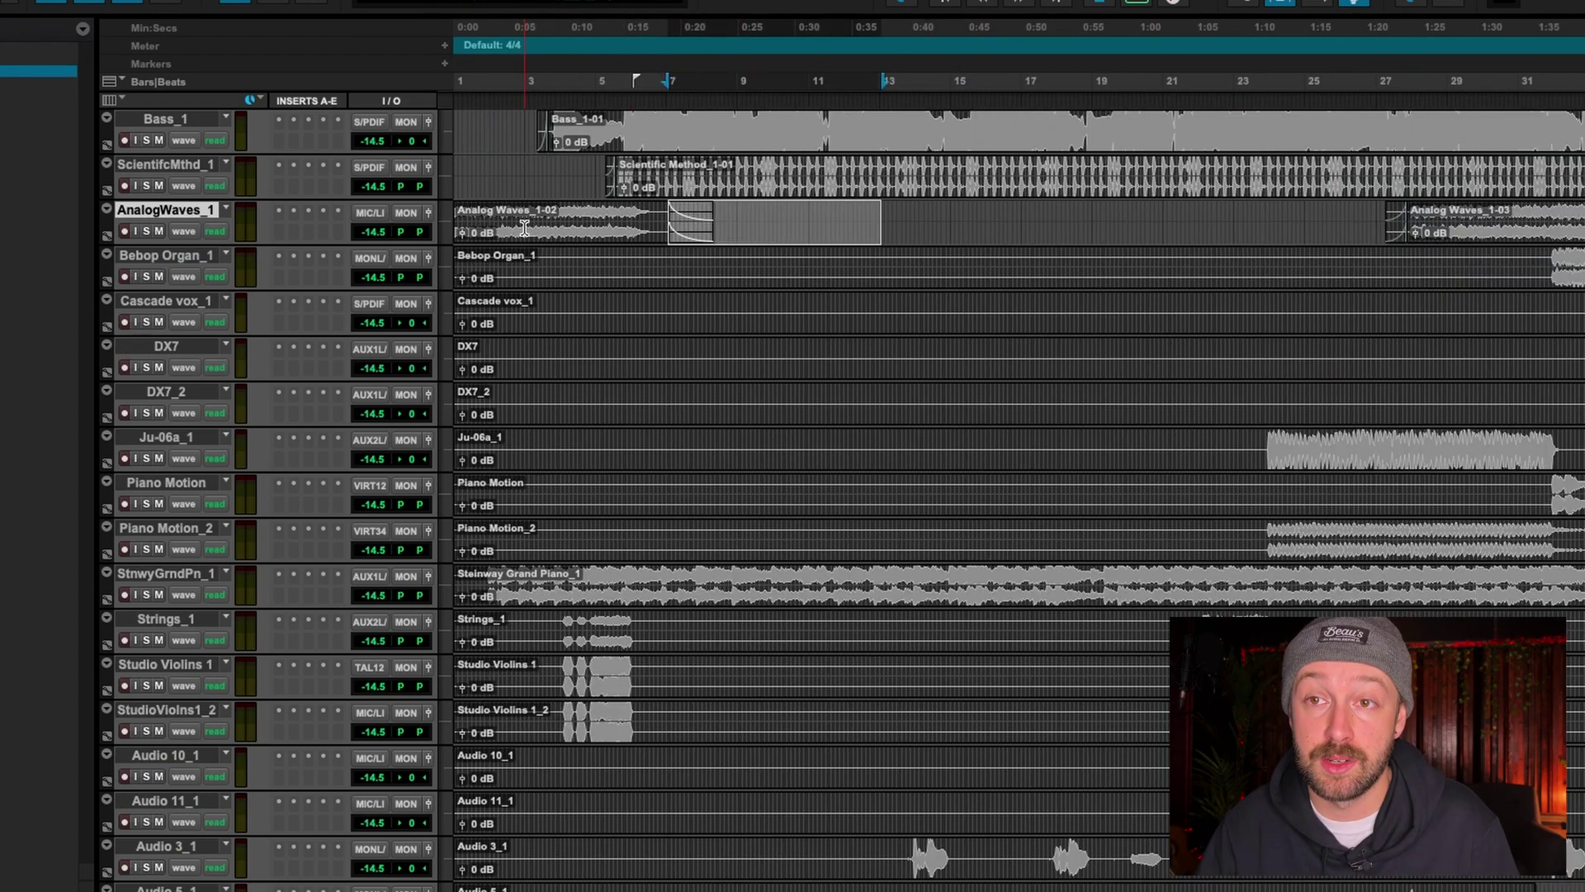
Trim the silence before the first audio in the Bebop Organ_1 clip
{"action": "key", "text": "ctrl+bracketleft"}
{"action": "left_click", "coordinate": [993, 267]}
{"action": "key", "text": "a"}
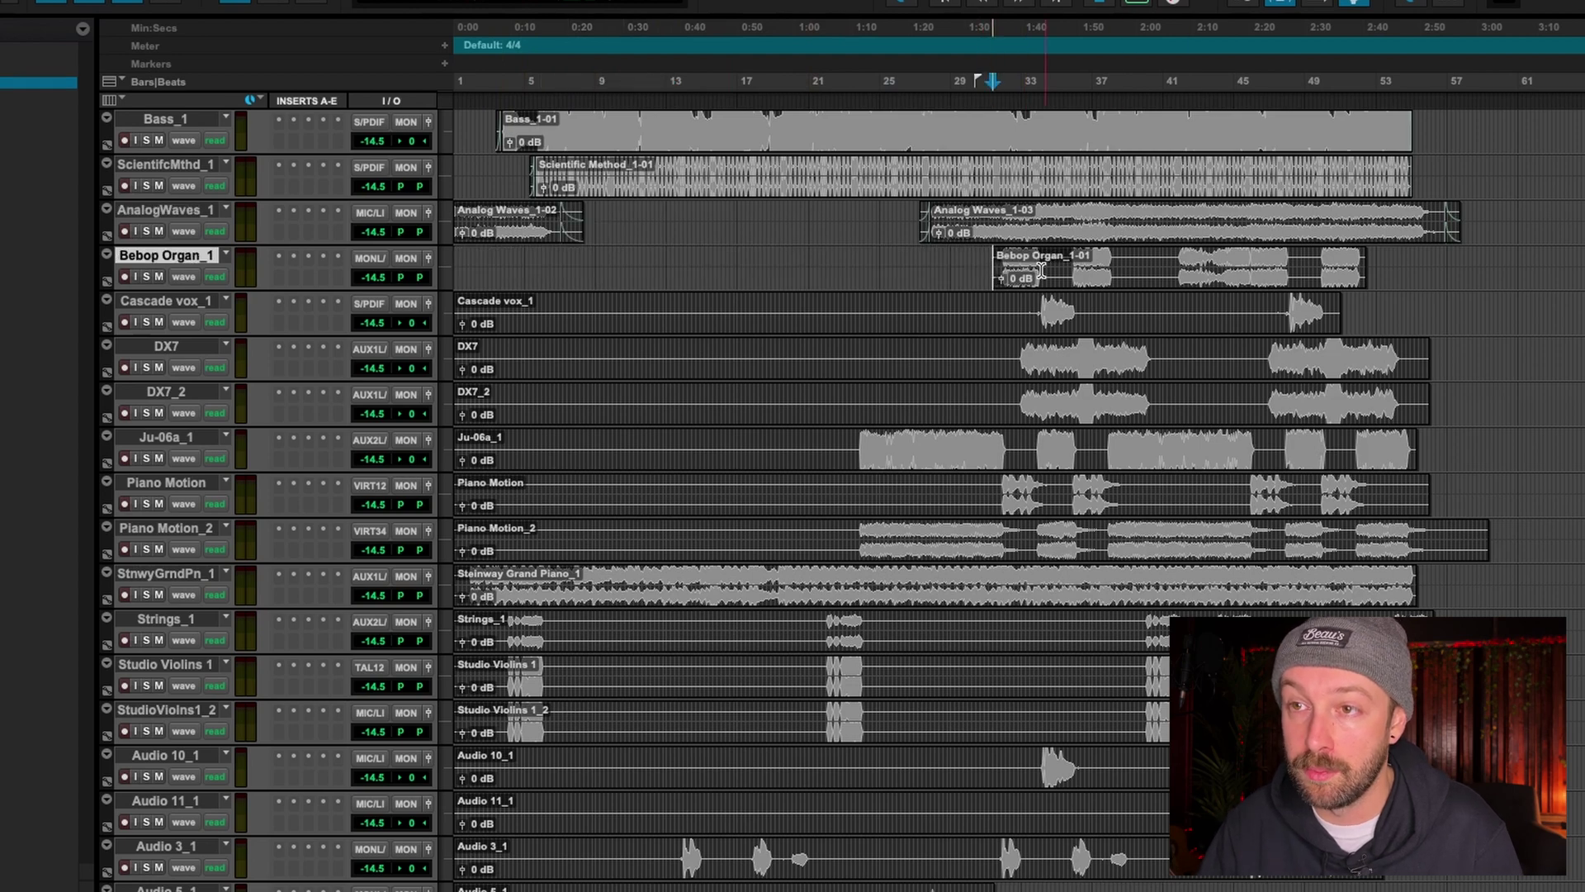
Delete the silent gaps between the first three audio sections of the Bebop Organ_1 clip
{"action": "left_click", "coordinate": [1066, 266]}
{"action": "key", "text": "ctrl+bracketright"}
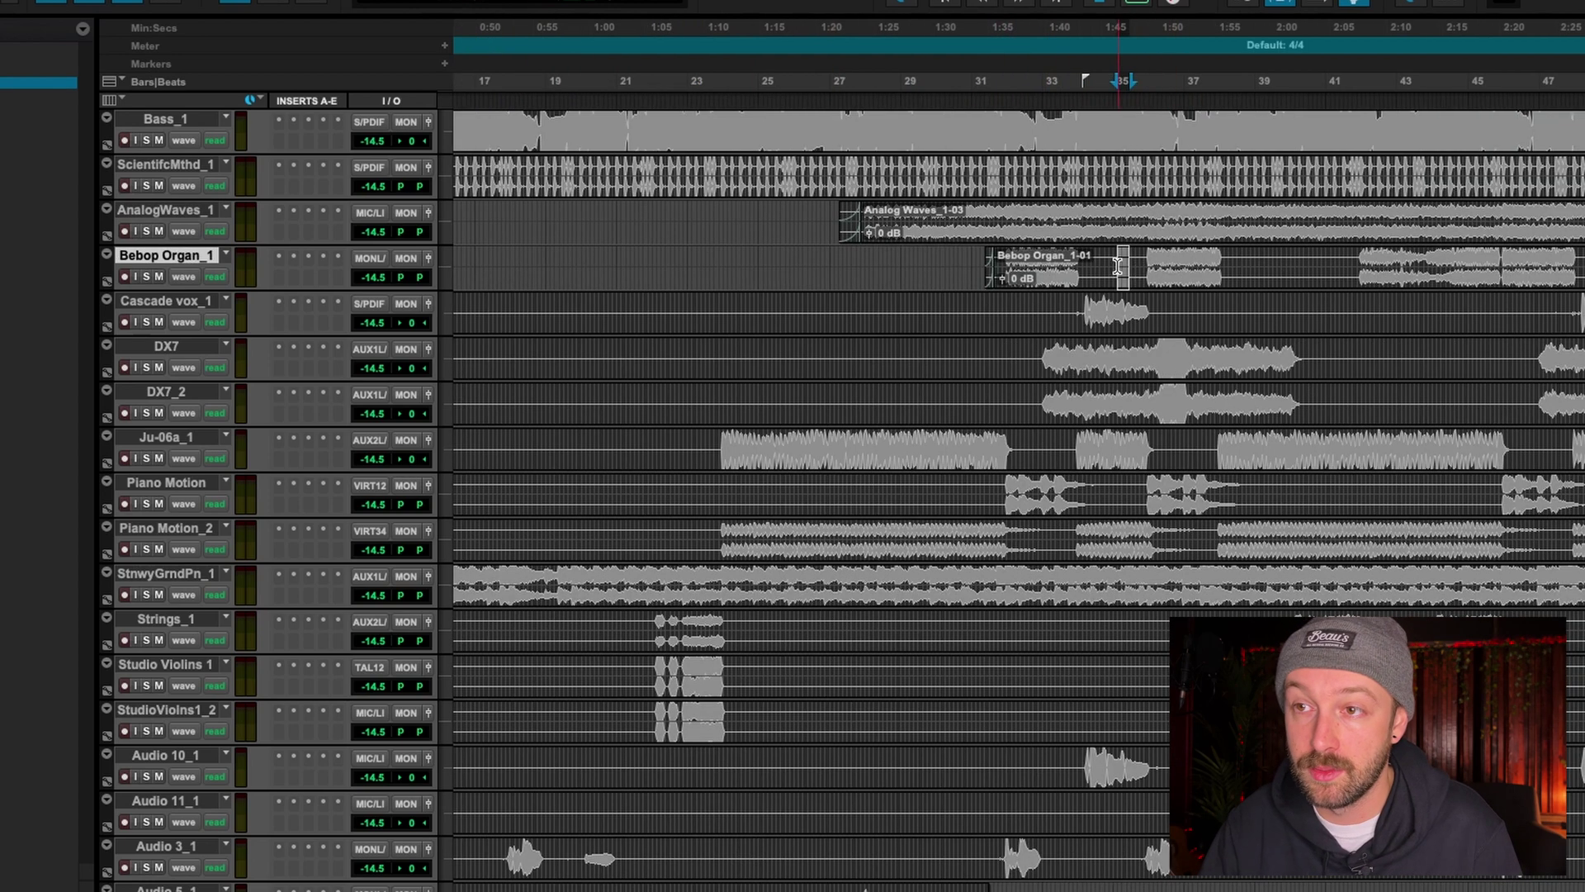
{"action": "key", "text": "Delete"}
{"action": "left_click_drag", "start_coordinate": [1247, 268], "coordinate": [1325, 264]}
{"action": "key", "text": "Delete"}
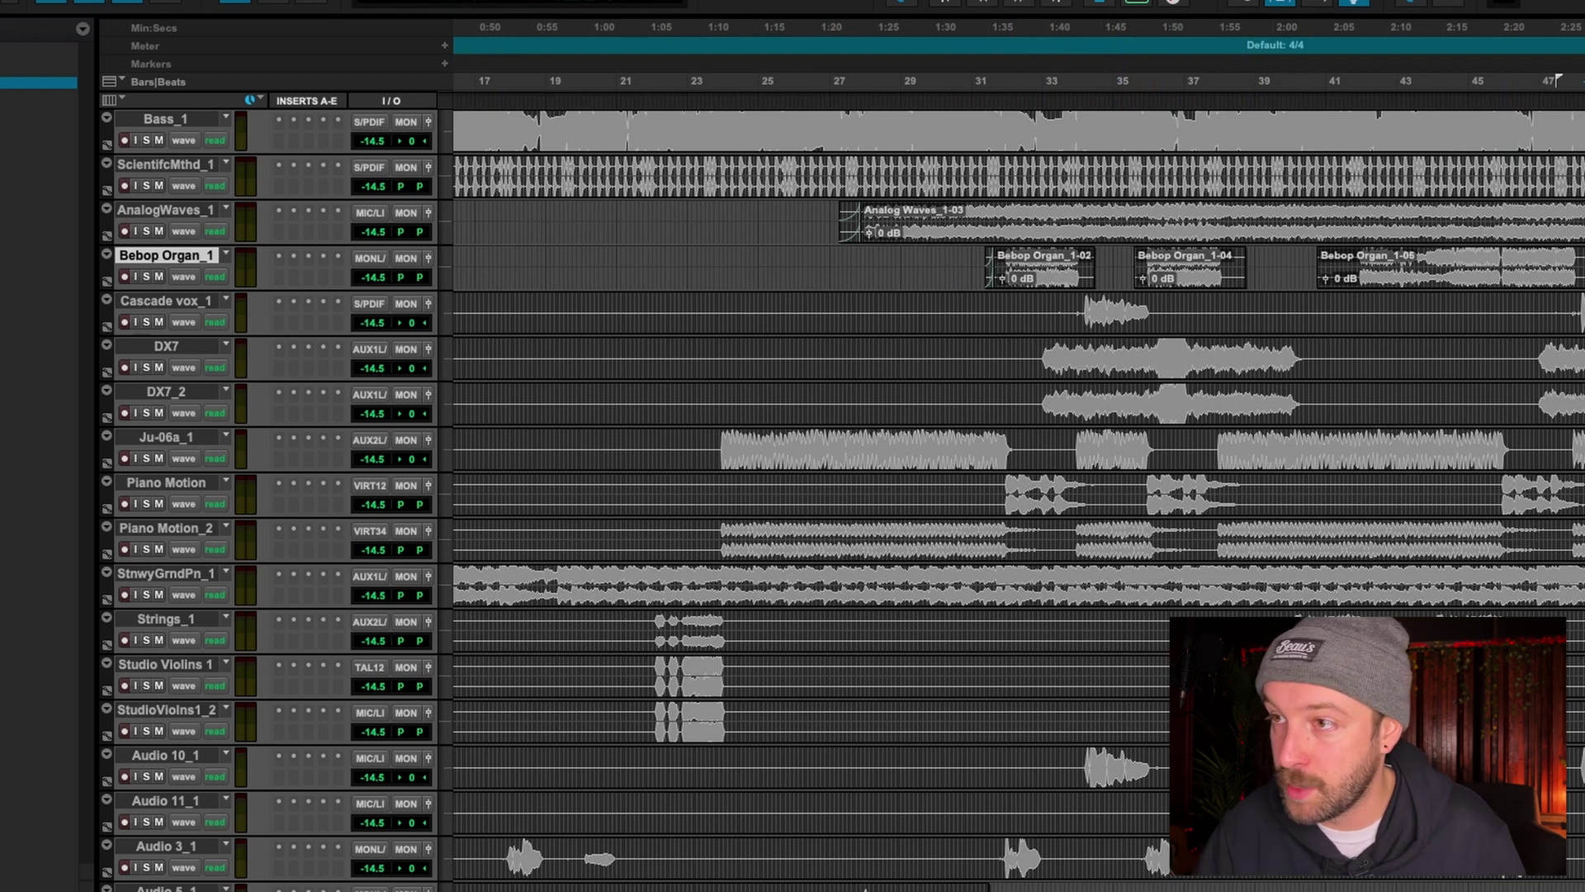
{"action": "left_click_drag", "start_coordinate": [1291, 266], "coordinate": [1359, 276]}
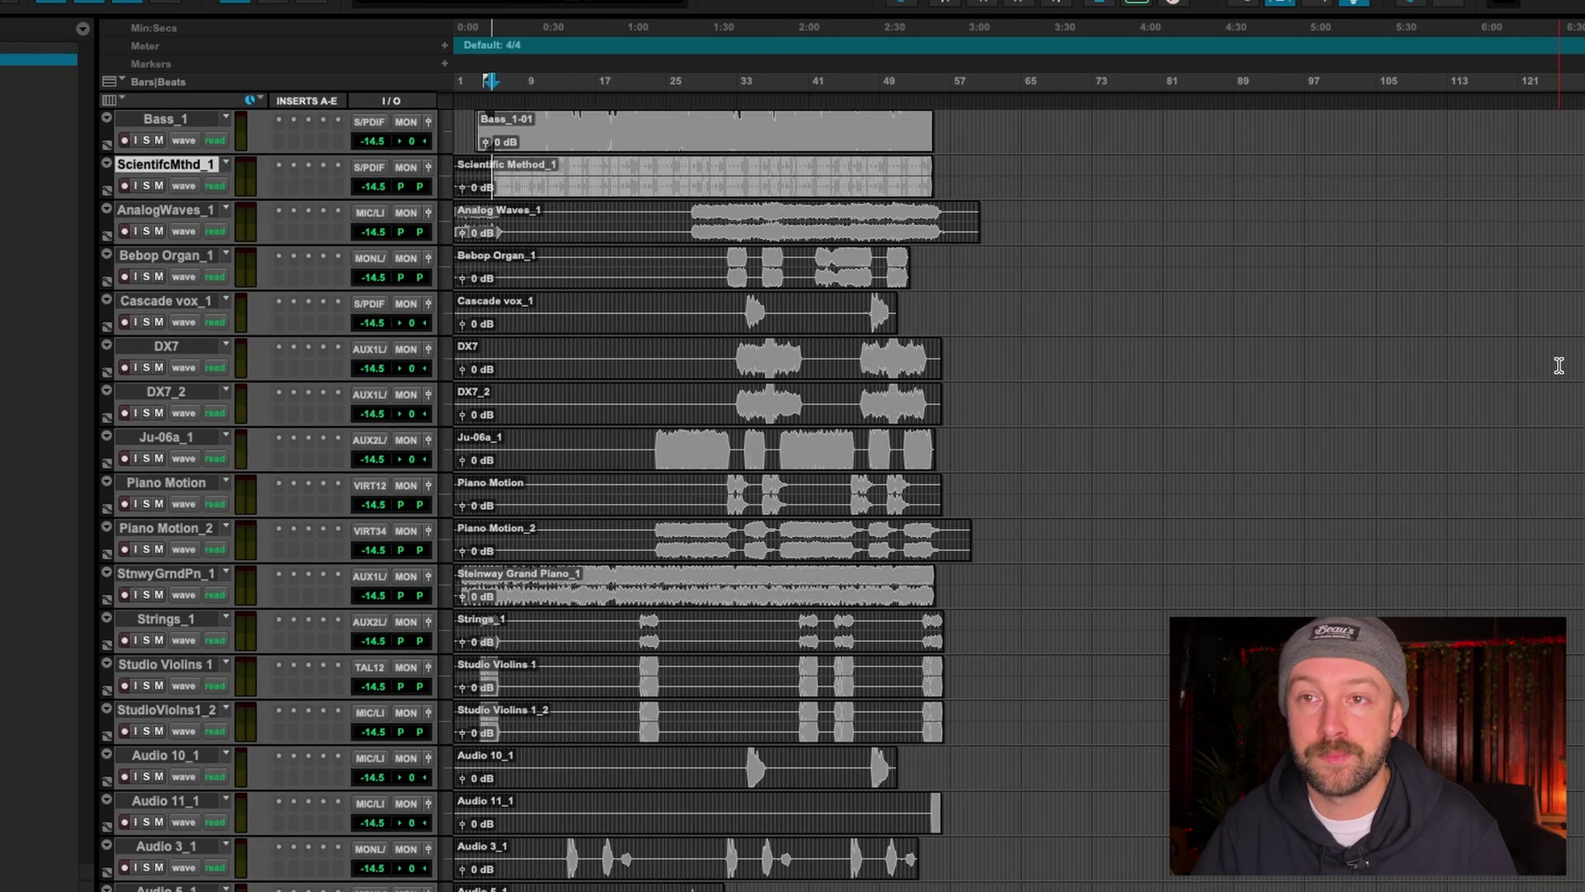
Adjust the vertical waveform zoom on all tracks until even very quiet audio is clearly visible
{"action": "key", "text": "p"}
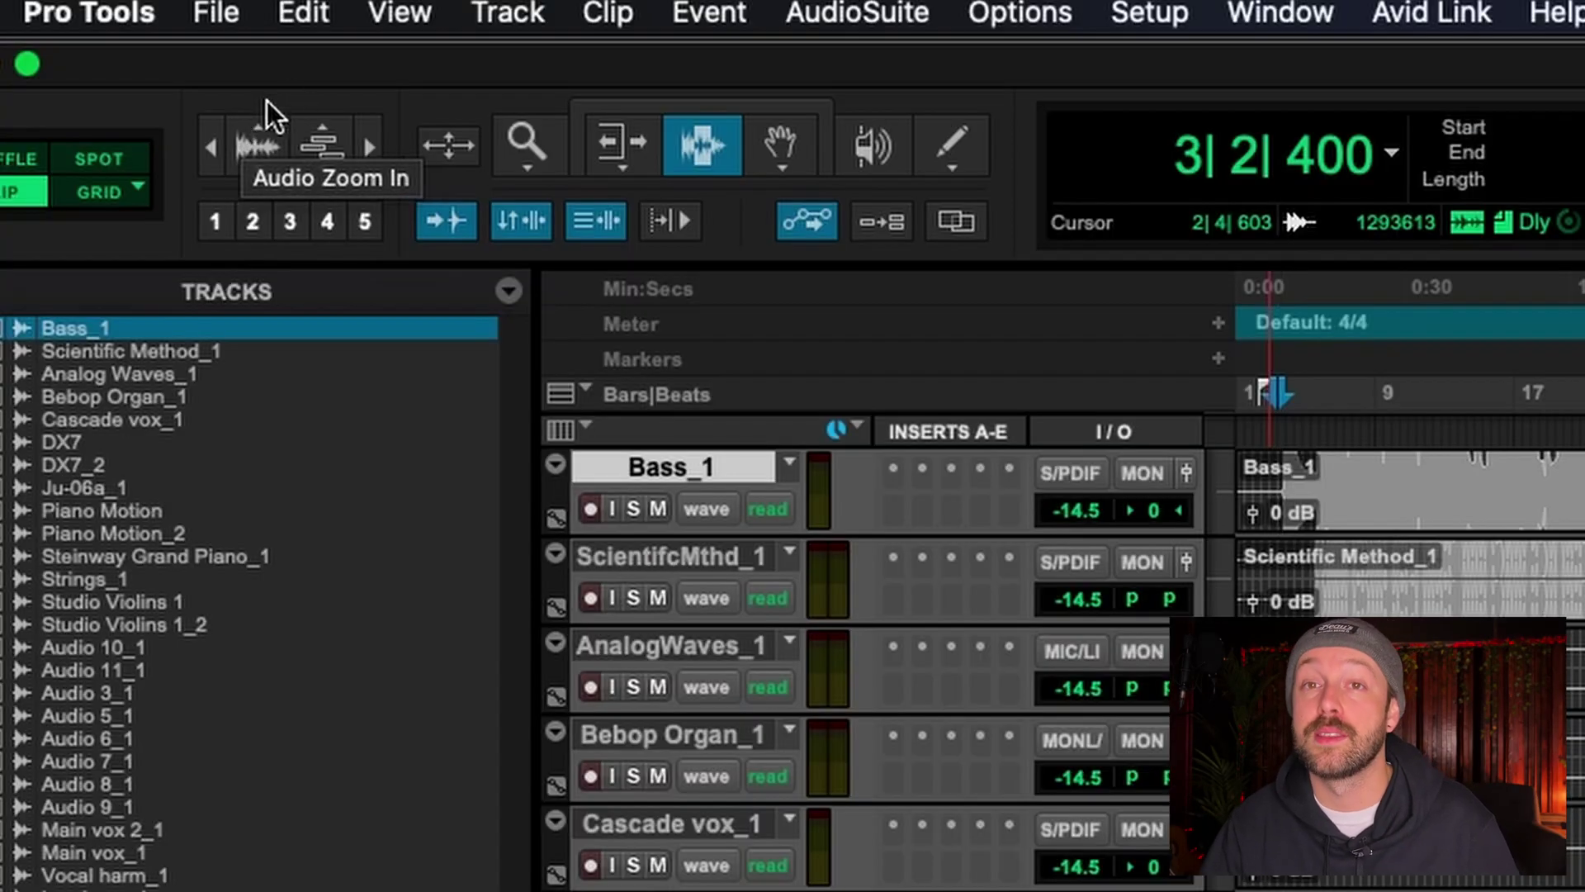
{"action": "left_click", "coordinate": [244, 125]}
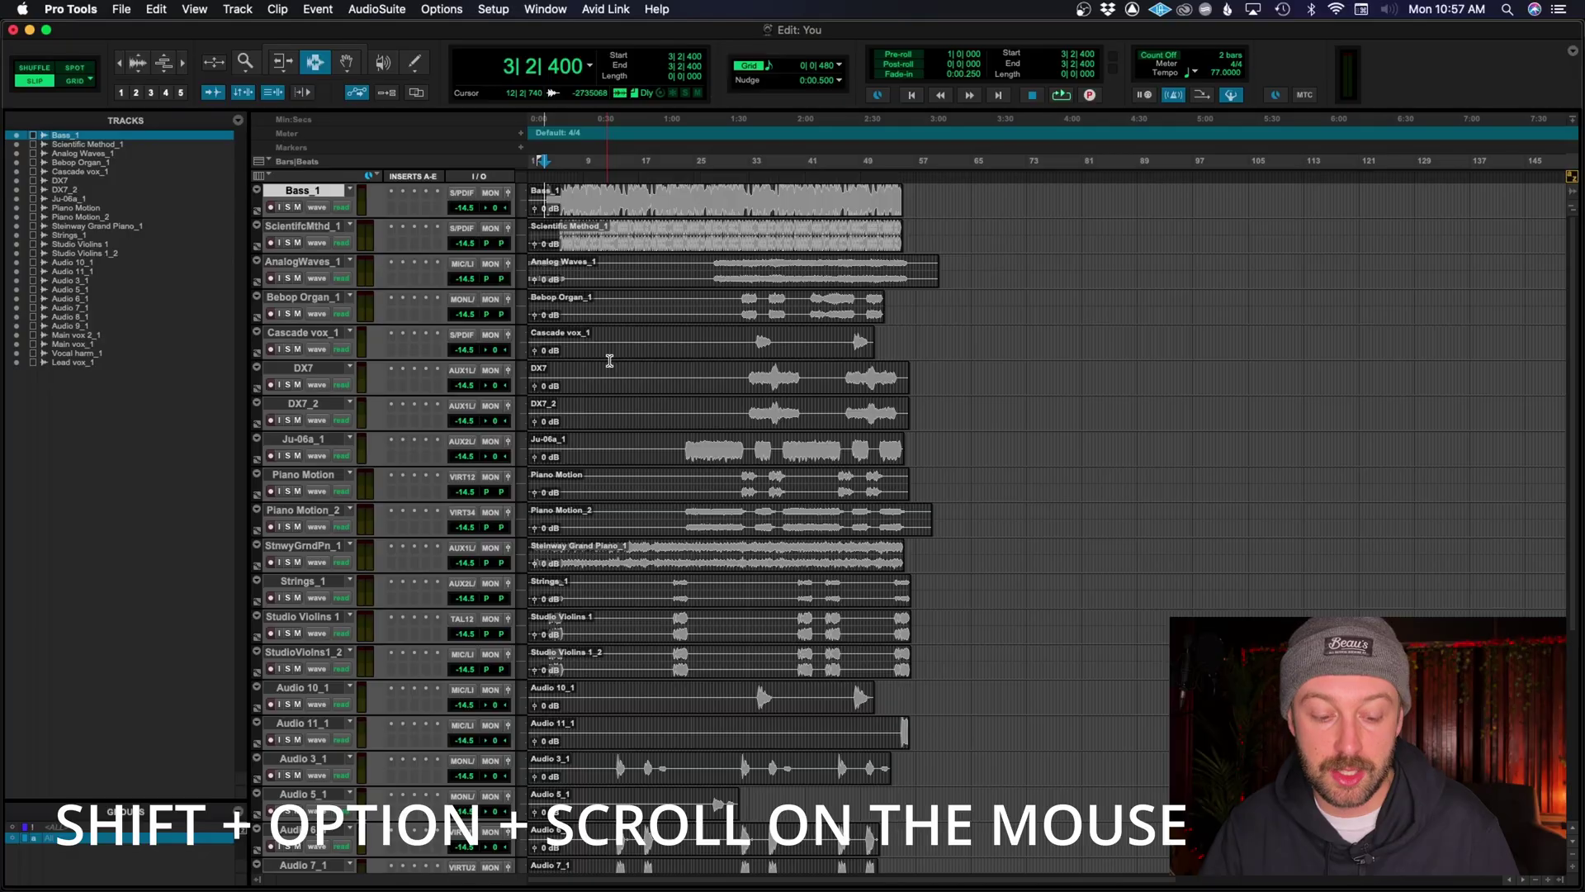
{"action": "scroll", "coordinate": [666, 312], "scroll_direction": "up", "scroll_amount": 6}
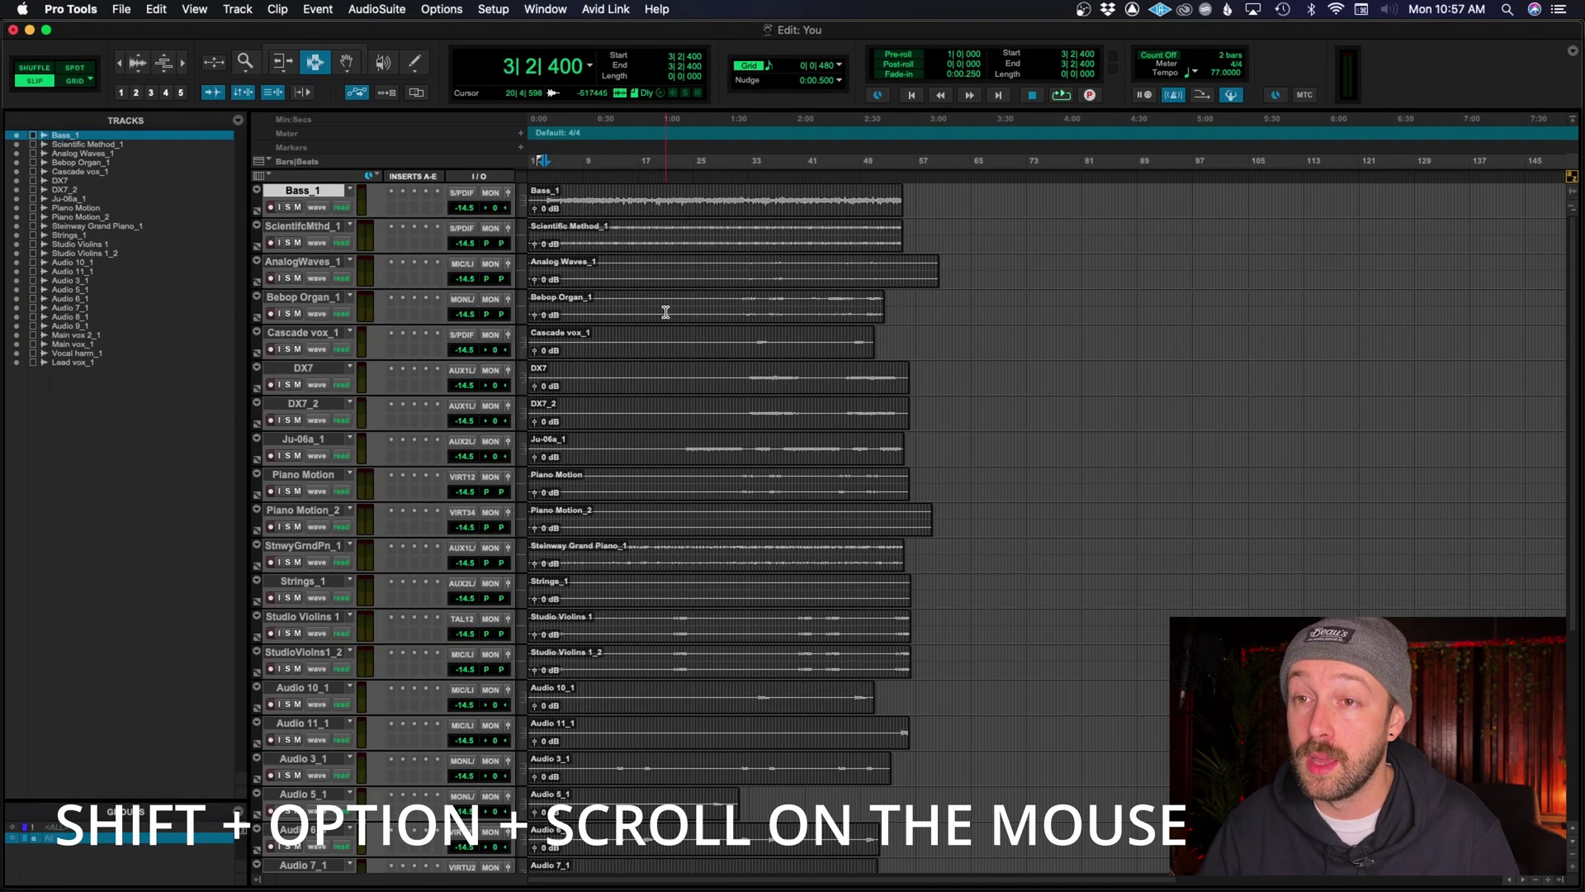
{"action": "scroll", "coordinate": [666, 312], "scroll_direction": "down", "scroll_amount": 6}
{"action": "scroll", "coordinate": [665, 312], "scroll_direction": "up", "scroll_amount": 6}
{"action": "scroll", "coordinate": [665, 312], "scroll_direction": "down", "scroll_amount": 6}
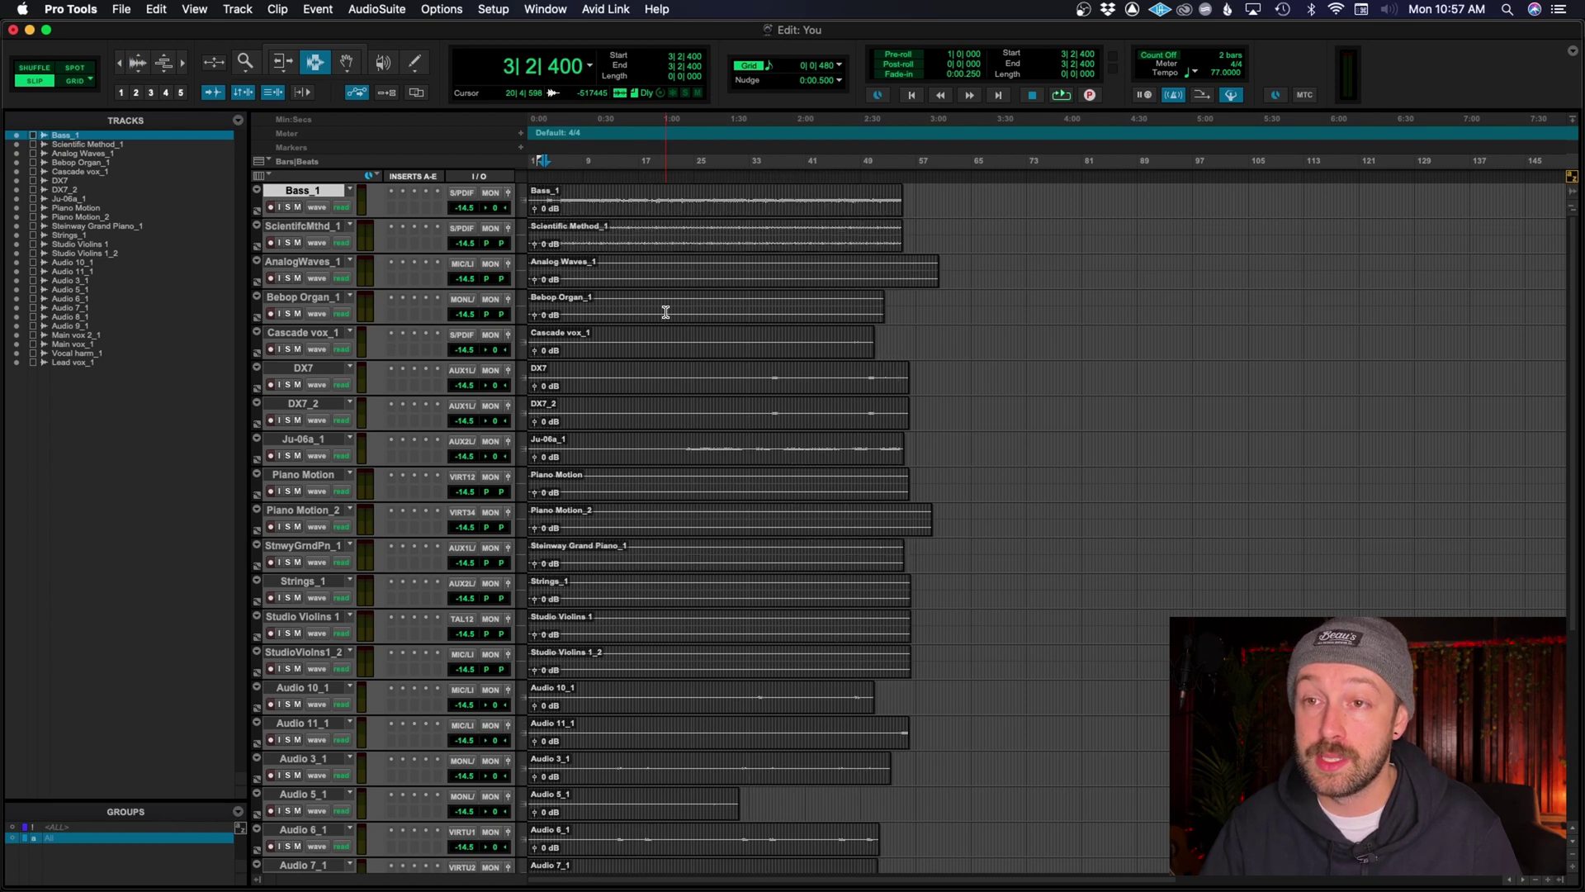
{"action": "scroll", "coordinate": [665, 313], "scroll_direction": "up", "scroll_amount": 6}
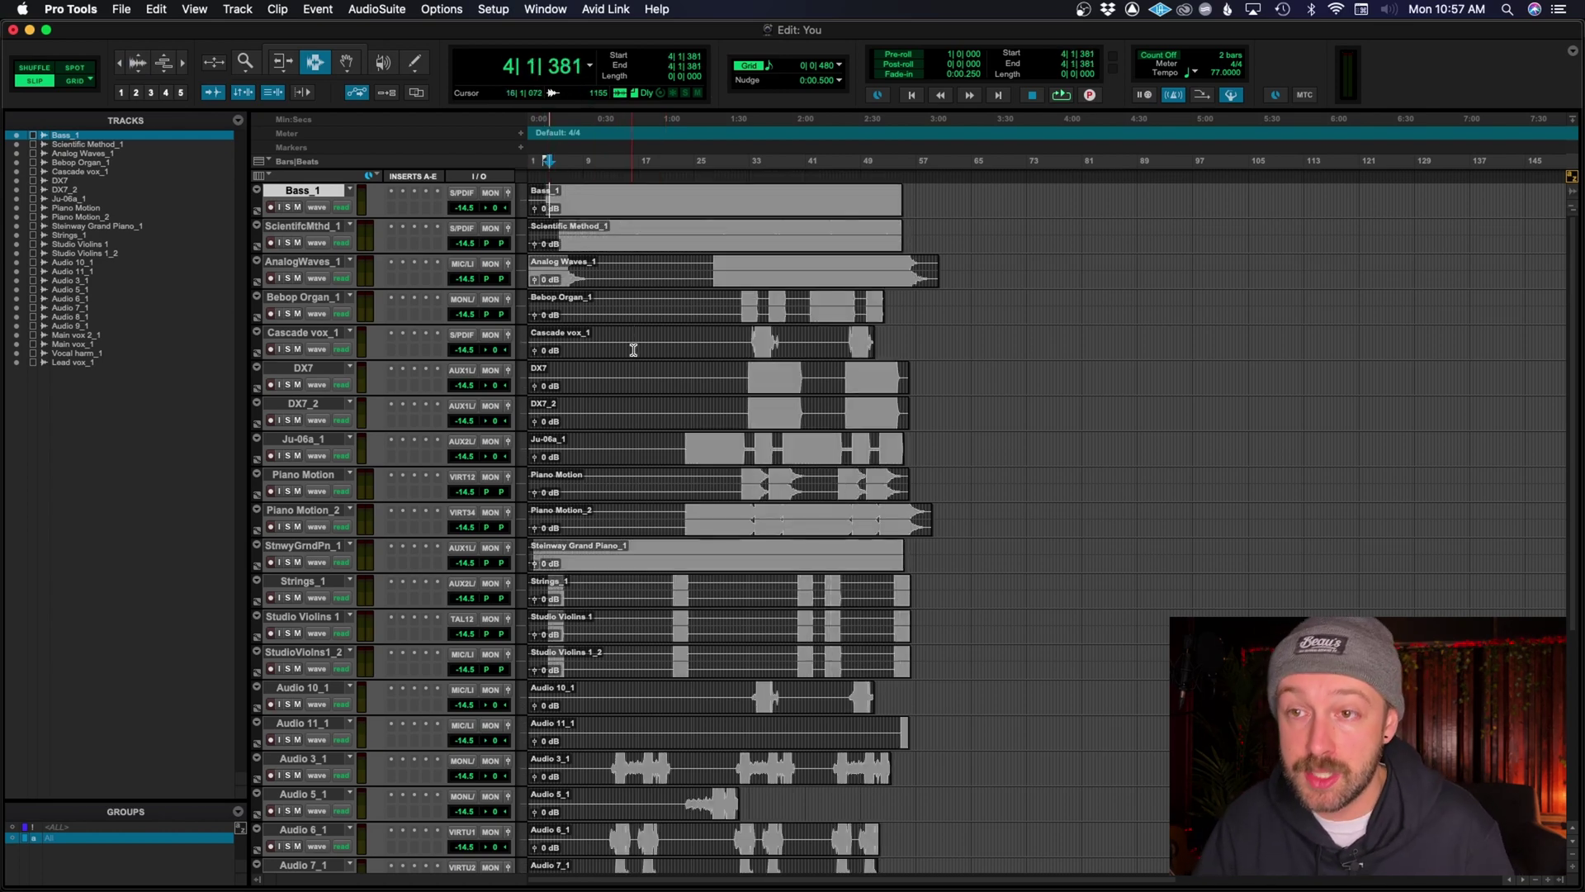
Examine the silence before the audio in the DX7 clip and the decaying tails in Piano Motion_2 up close
{"action": "left_click_drag", "start_coordinate": [576, 383], "coordinate": [740, 392]}
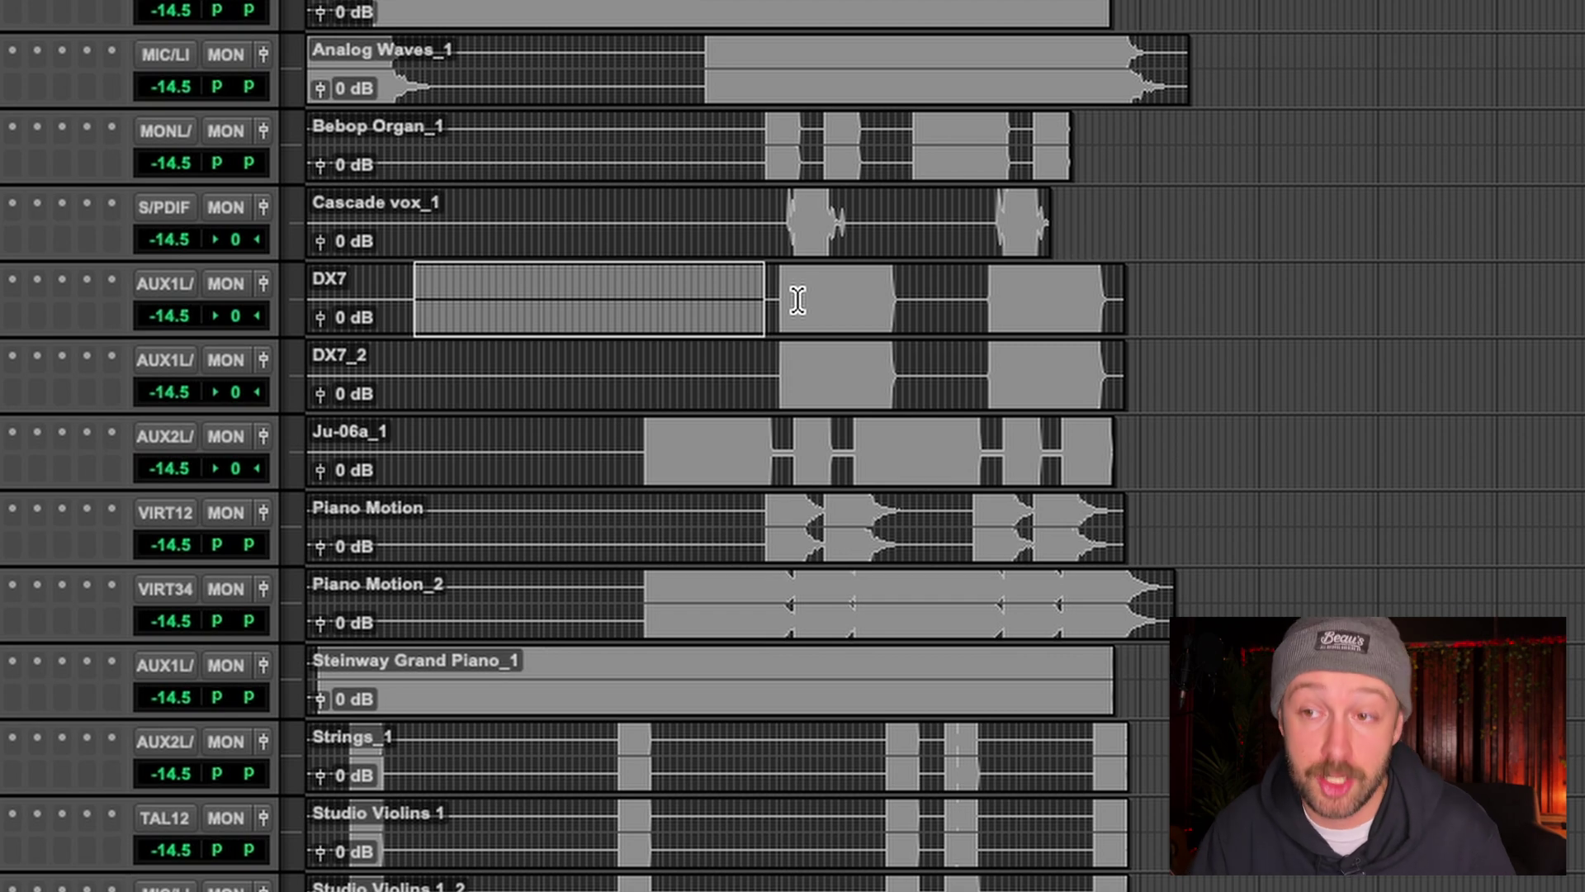
{"action": "left_click", "coordinate": [1120, 613]}
{"action": "key", "text": "t"}
{"action": "key", "text": "t"}
{"action": "key", "text": "t"}
{"action": "key", "text": "t"}
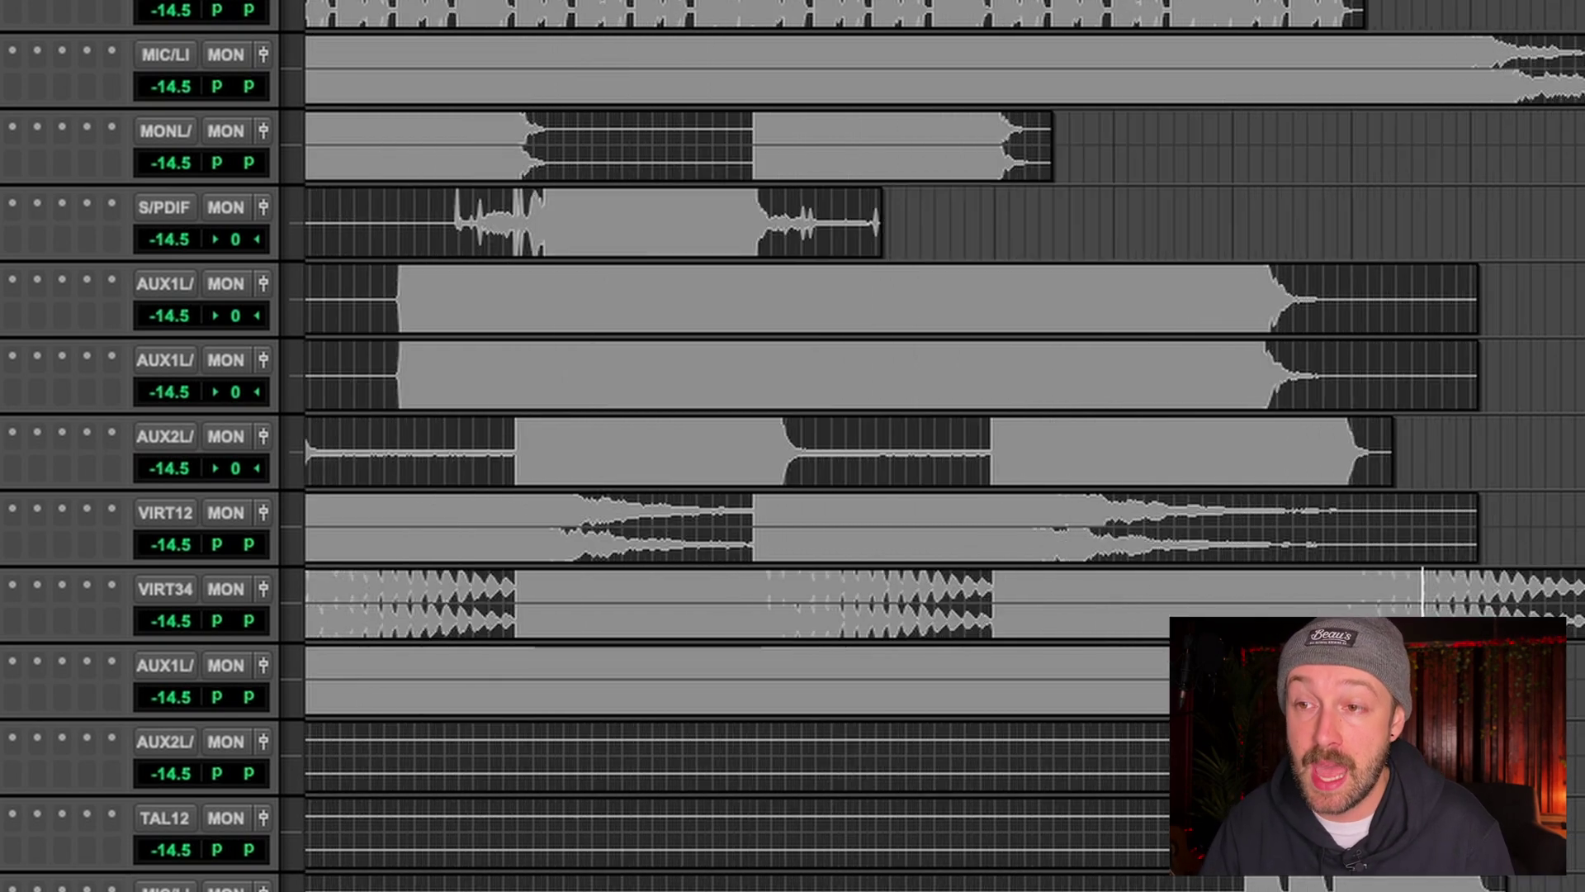
{"action": "key", "text": "r"}
{"action": "left_click_drag", "start_coordinate": [691, 603], "coordinate": [1492, 566]}
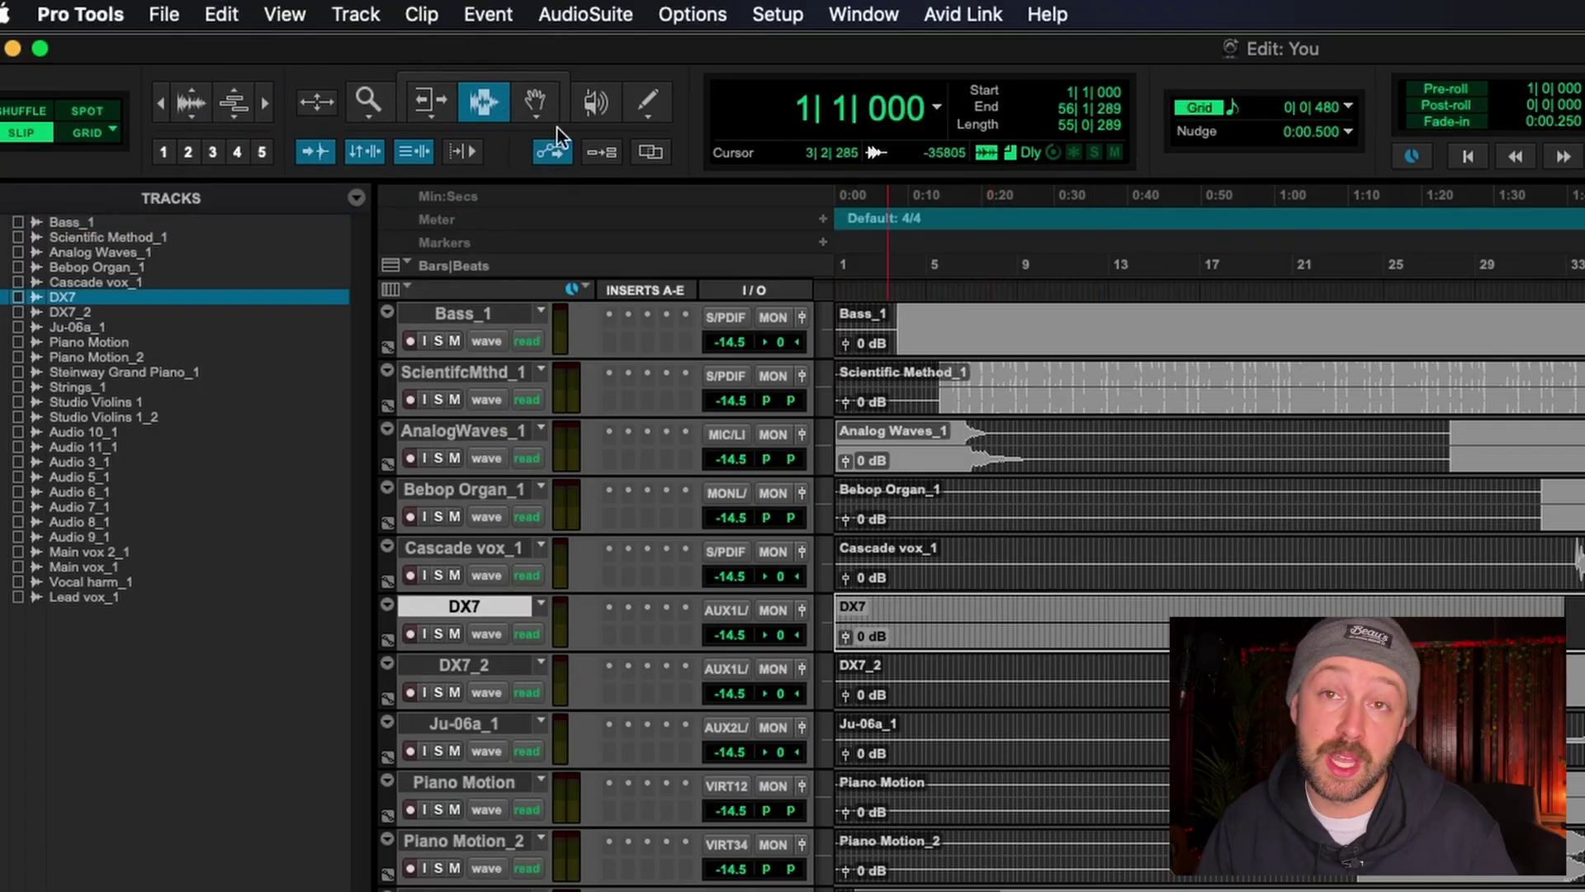
Open Strip Silence for the selected DX7 clip and move its window over the tracks
{"action": "left_click", "coordinate": [223, 13]}
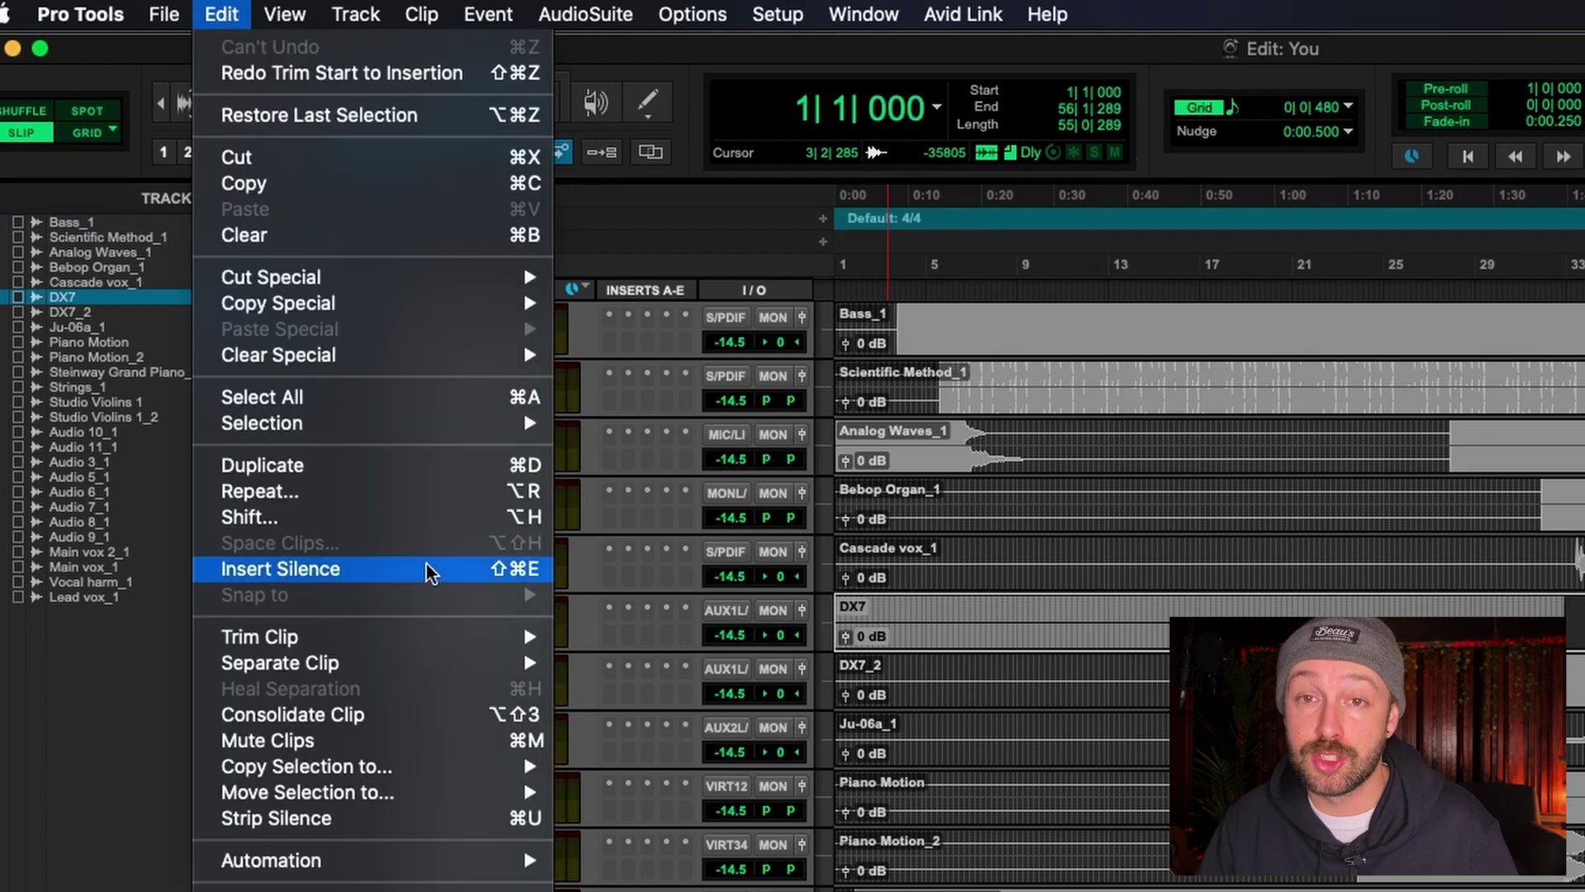
{"action": "left_click", "coordinate": [361, 818]}
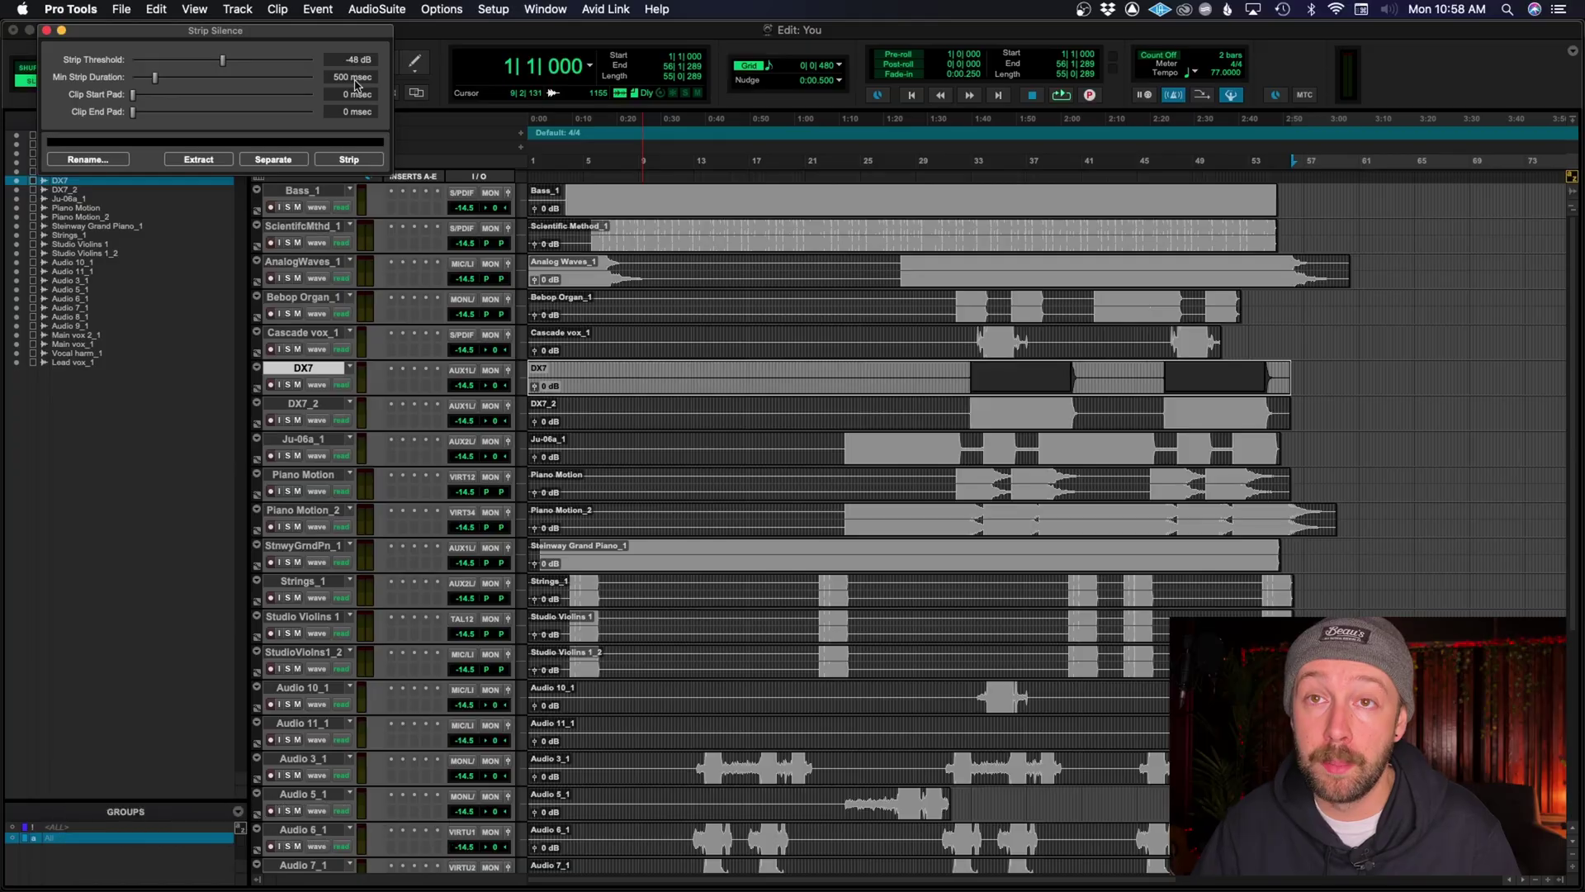
{"action": "left_click_drag", "start_coordinate": [321, 34], "coordinate": [914, 369]}
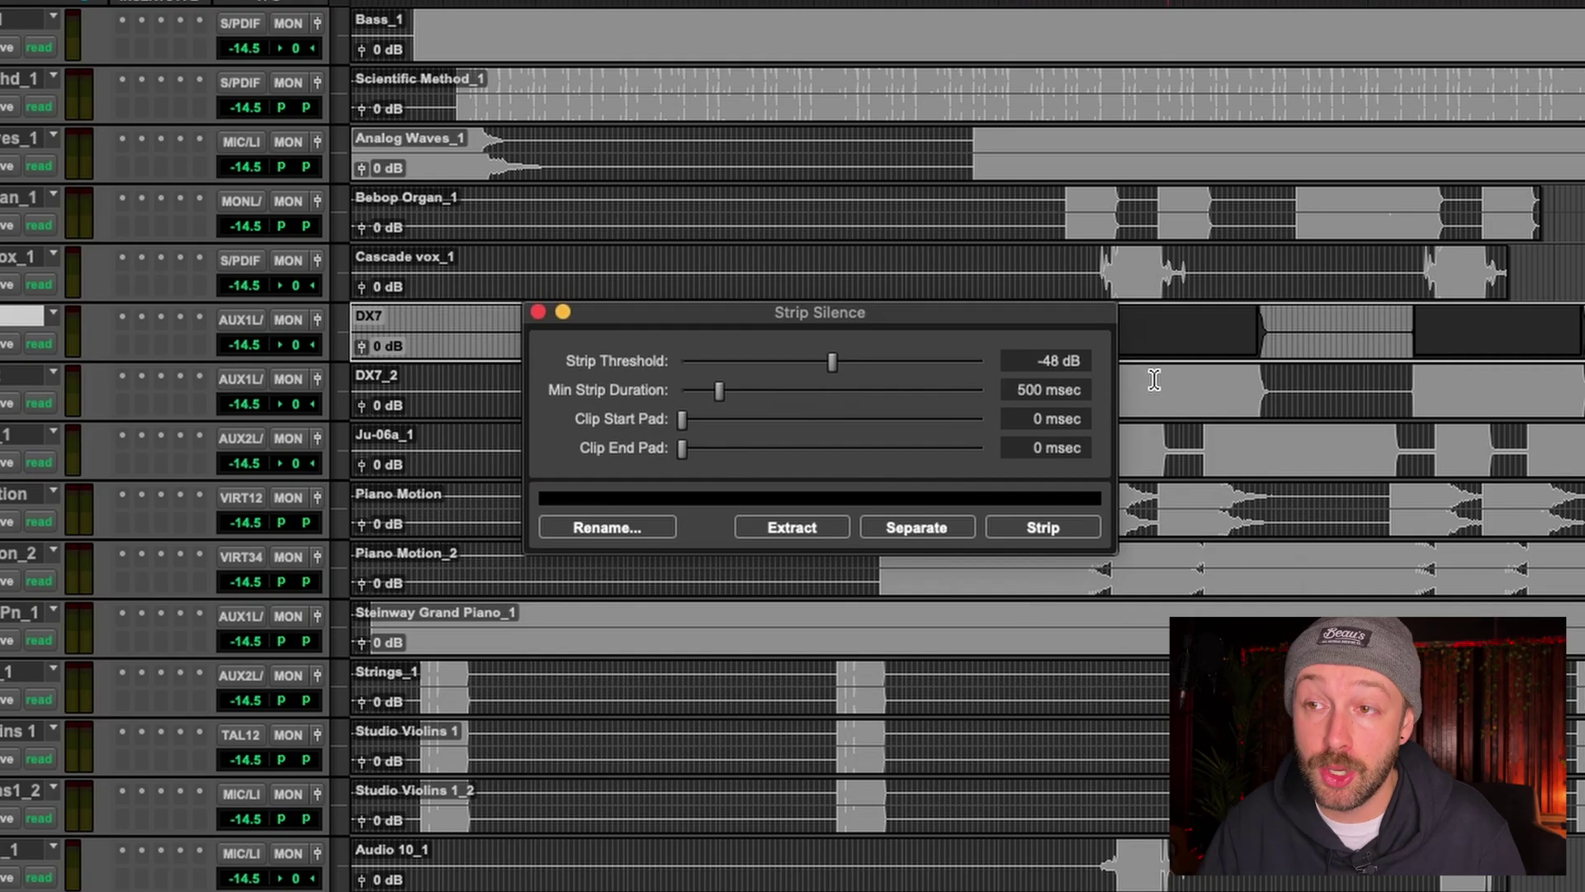
Strip silence from Bebop Organ_1 with a -96 dB threshold, 500 msec minimum duration, 920 msec start pad and 1451 msec end pad
{"action": "double_click", "coordinate": [988, 237]}
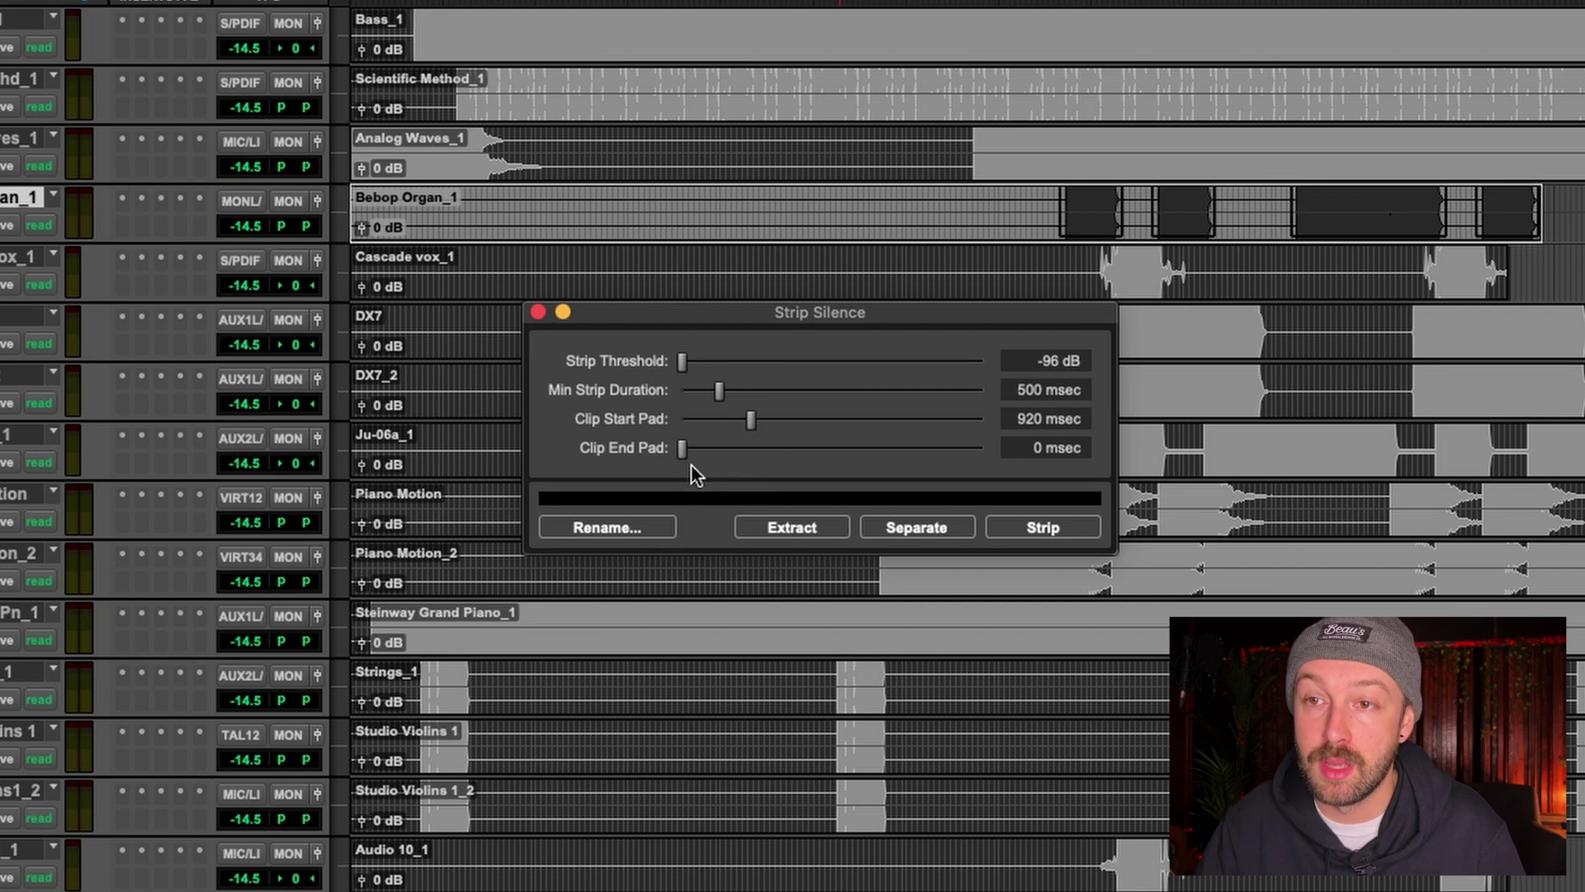
{"action": "left_click_drag", "start_coordinate": [741, 448], "coordinate": [796, 446]}
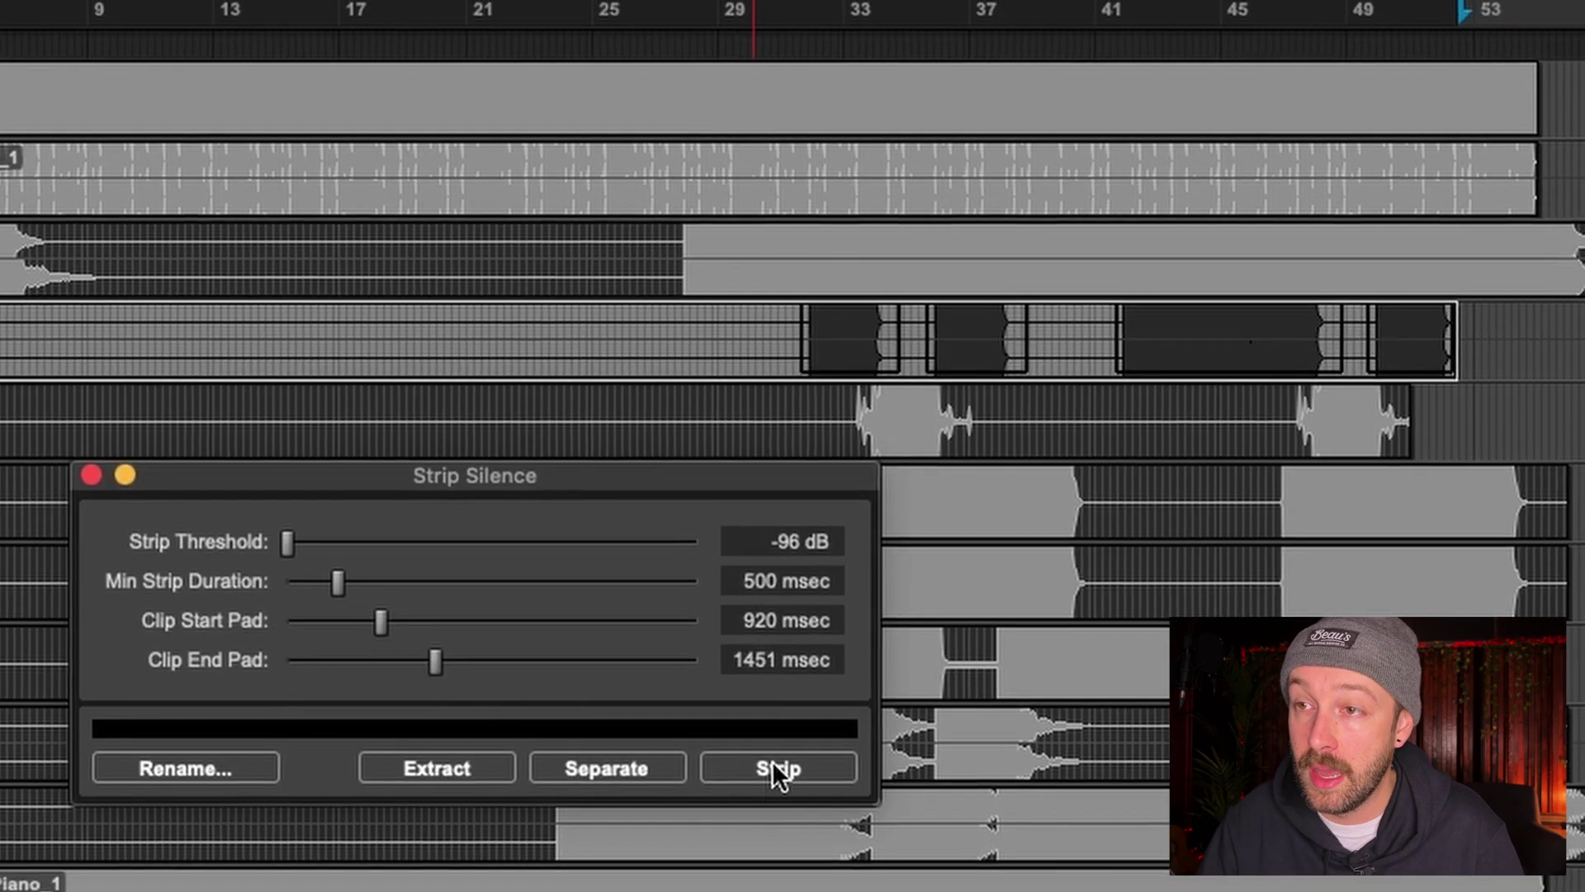
{"action": "left_click", "coordinate": [1043, 526]}
{"action": "left_click", "coordinate": [815, 354]}
{"action": "left_click", "coordinate": [1356, 343]}
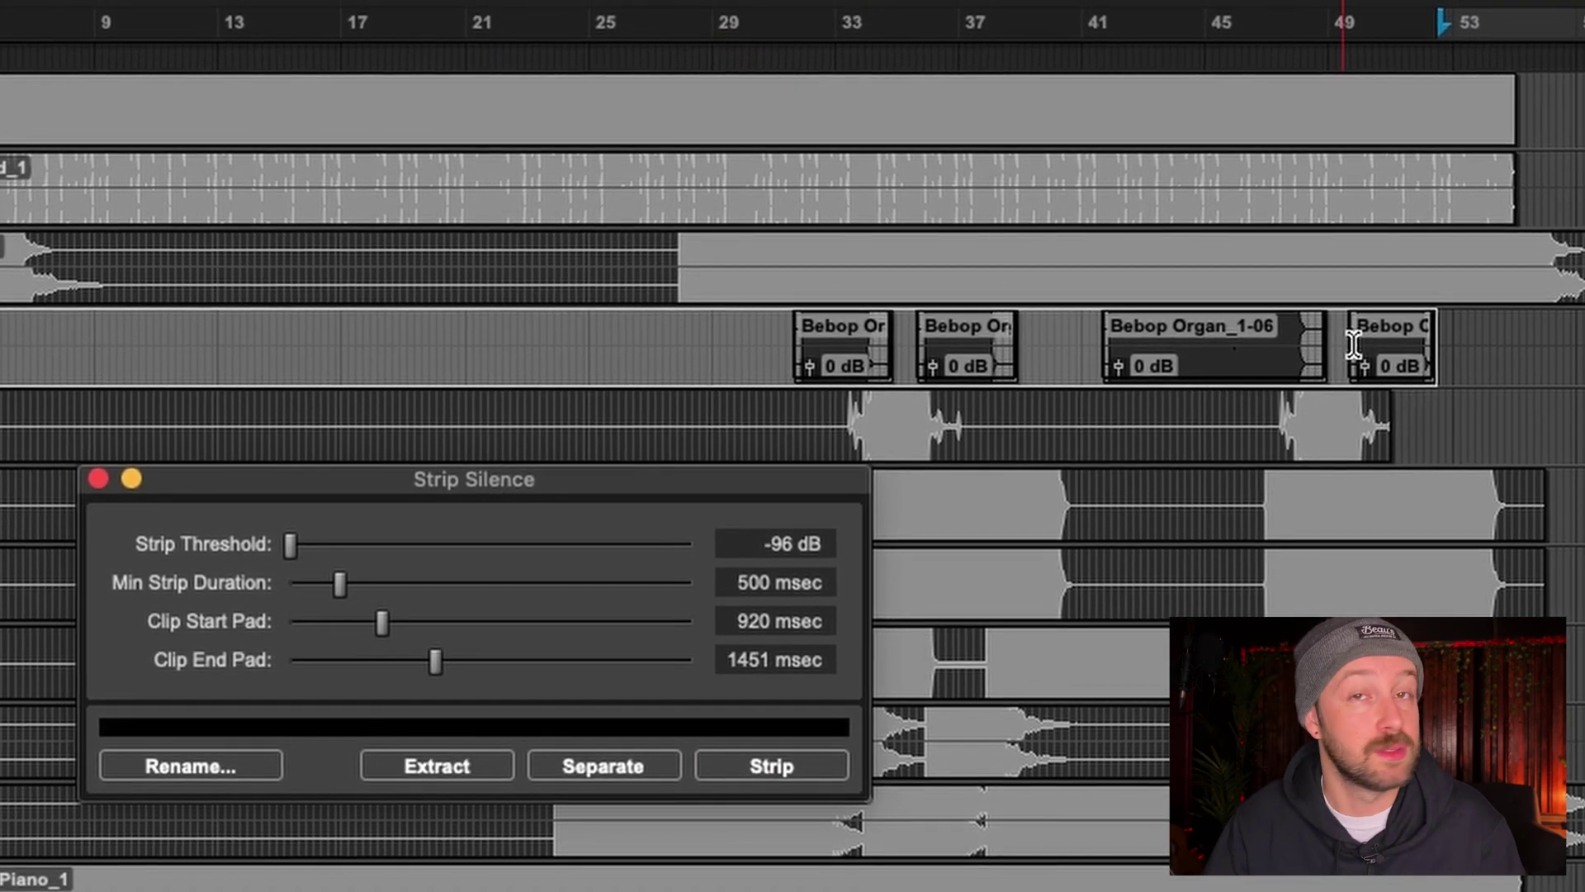
Strip silence from Analog Waves_1 with a -76 dB threshold, 500 msec minimum duration, 920 msec start pad and 1610 msec end pad
{"action": "double_click", "coordinate": [1434, 263]}
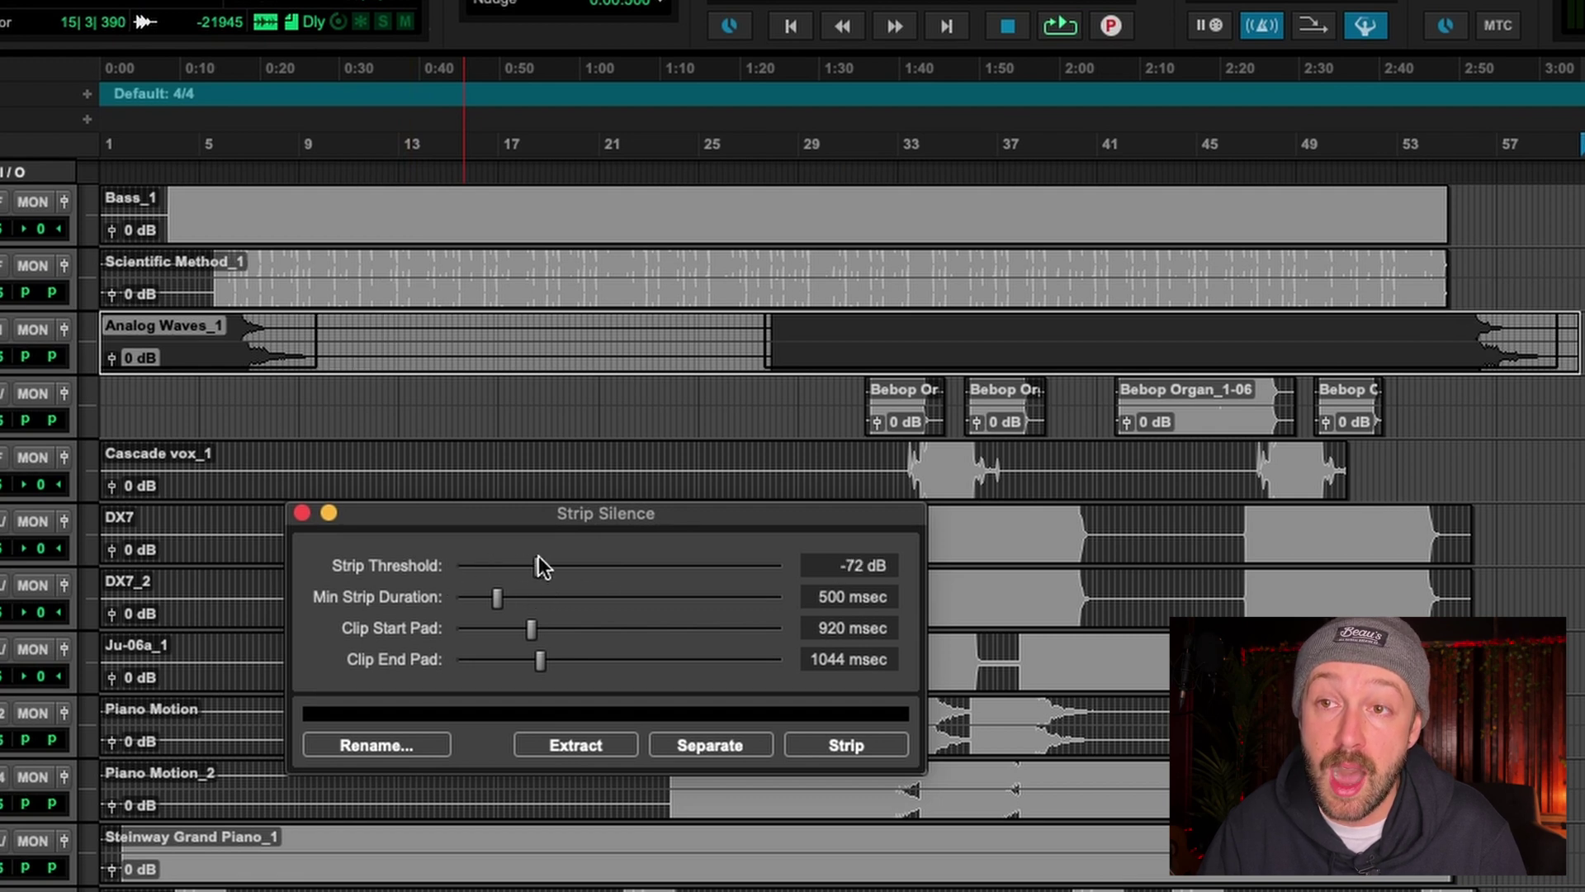
{"action": "left_click_drag", "start_coordinate": [540, 660], "coordinate": [586, 659]}
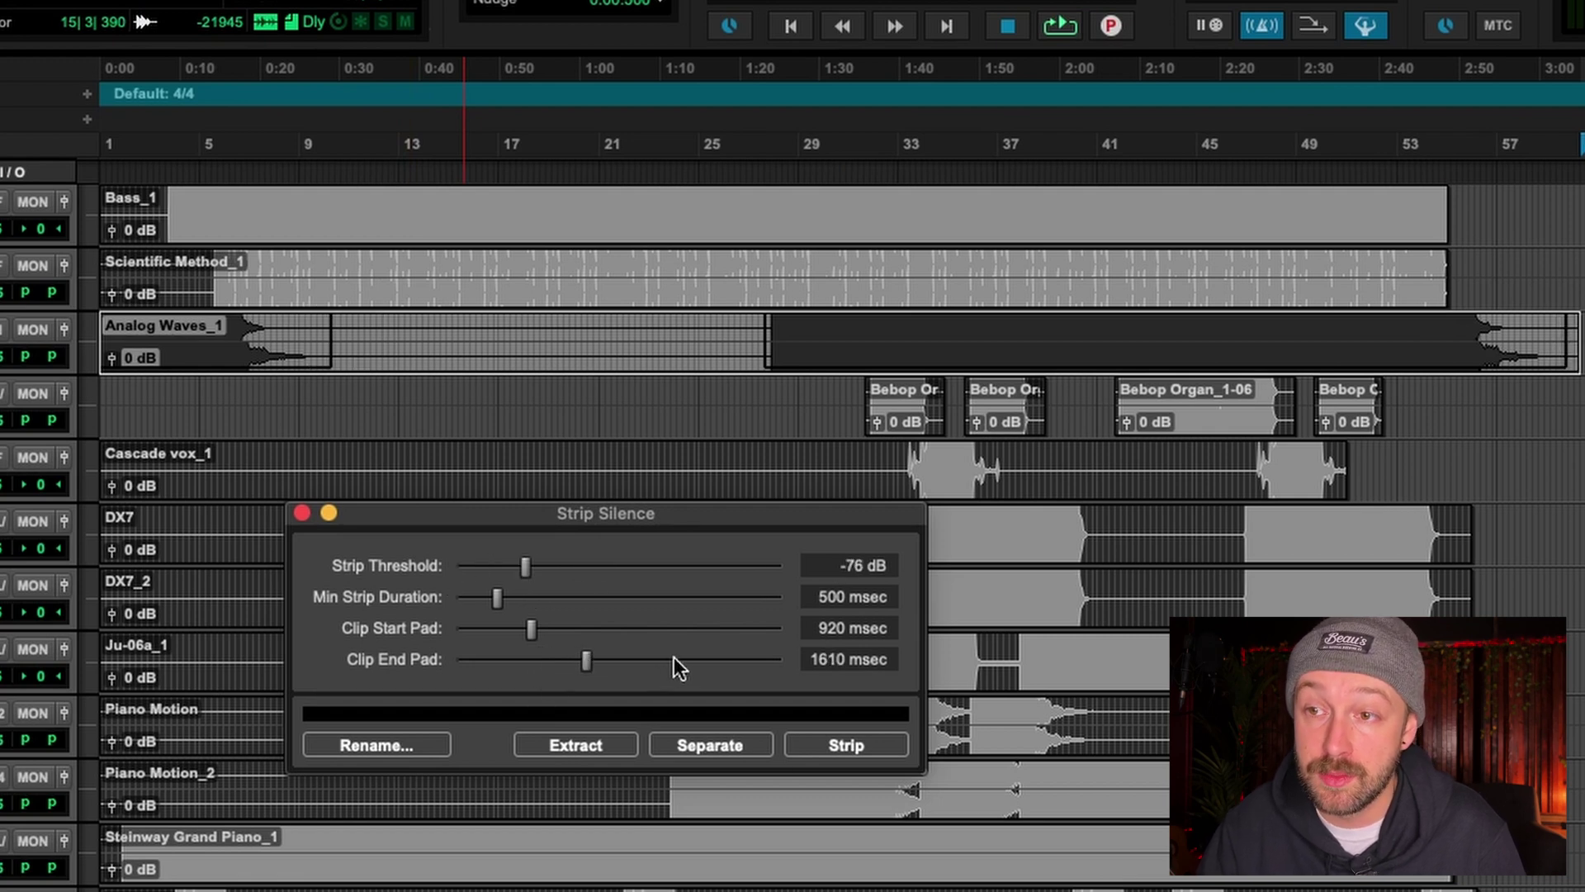
{"action": "left_click", "coordinate": [850, 745]}
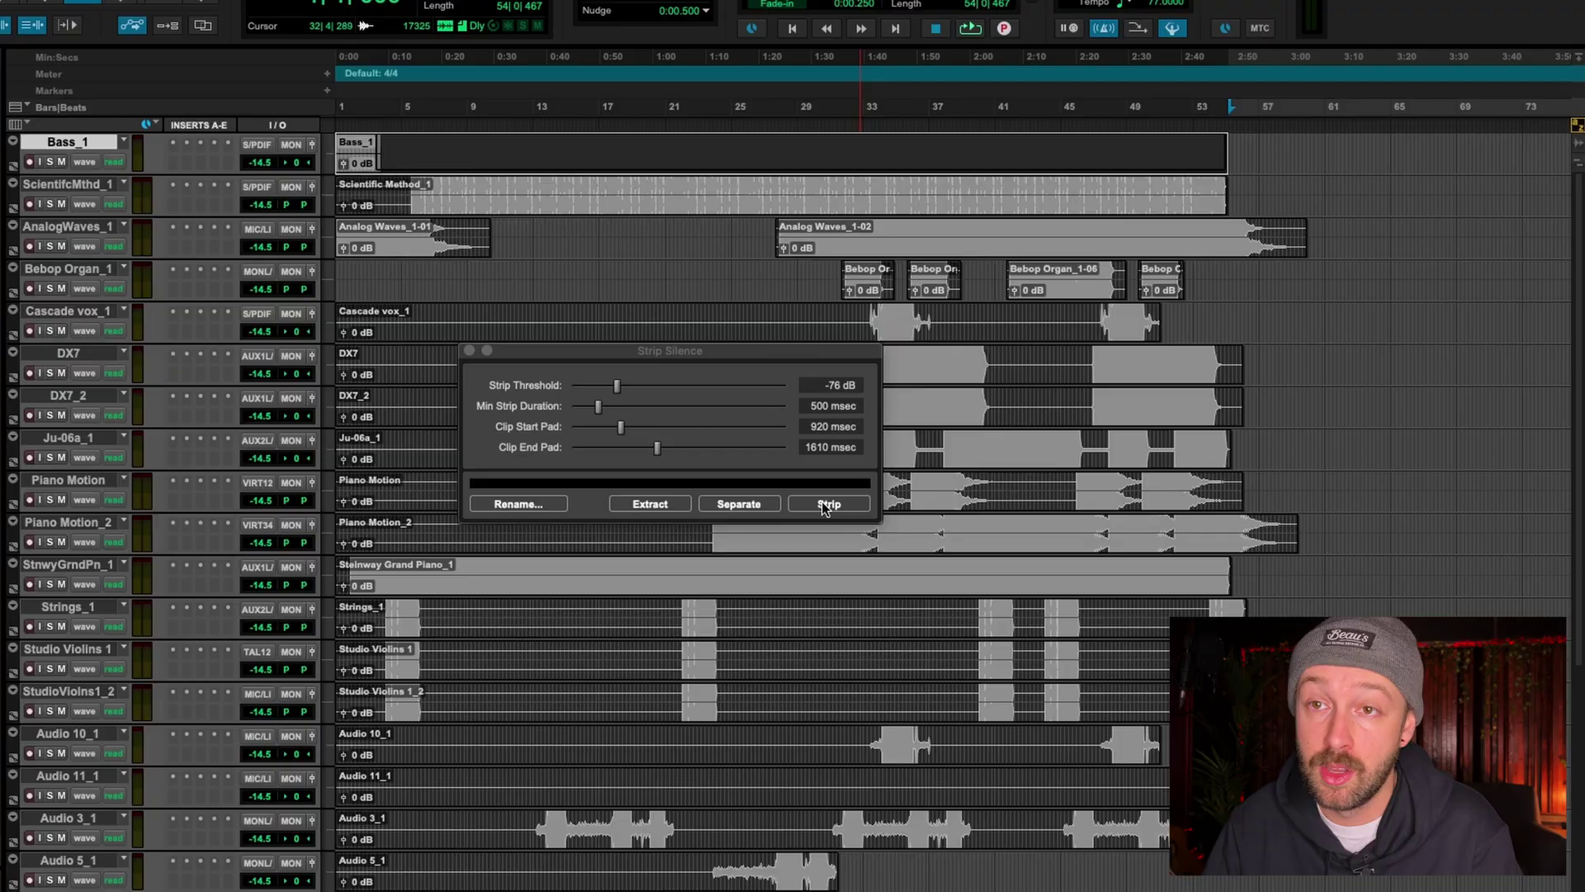
Strip the silence from the Bass_1 and Scientific Method_1 clips with the same Strip Silence settings
{"action": "key", "text": "semicolon"}
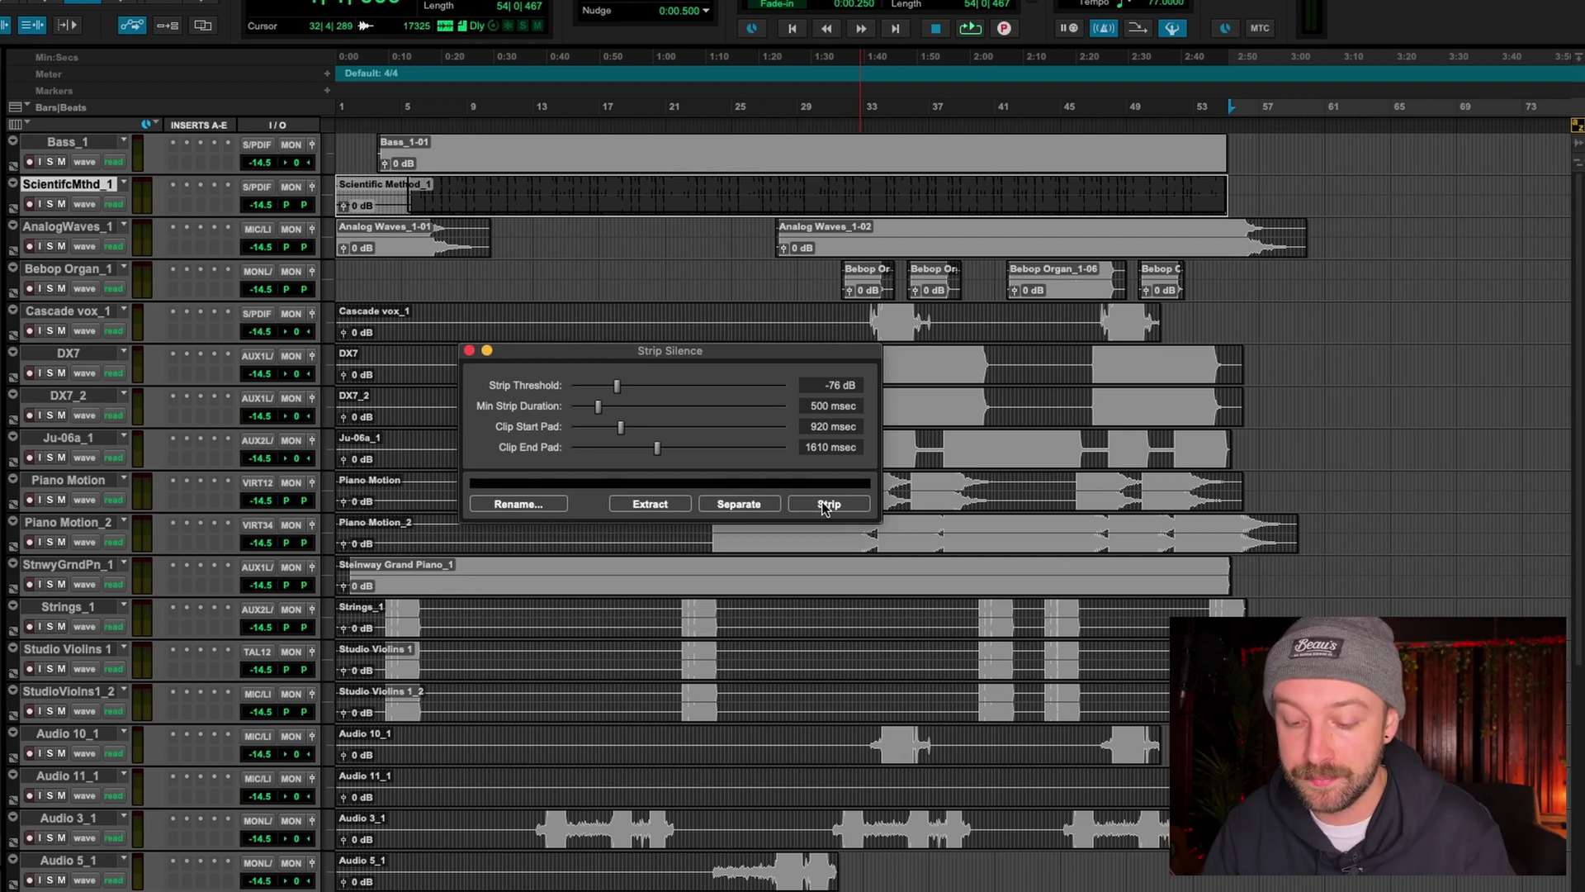
{"action": "key", "text": "p"}
{"action": "key", "text": "semicolon"}
{"action": "key", "text": "semicolon"}
{"action": "key", "text": "p"}
Strip the silence from the DX7 clip with the same settings
{"action": "key", "text": "p"}
{"action": "key", "text": "semicolon"}
{"action": "left_click", "coordinate": [828, 504]}
Strip the silence from the Cascade vox_1 clip with the same settings
{"action": "key", "text": "semicolon"}
{"action": "key", "text": "semicolon"}
{"action": "key", "text": "semicolon"}
{"action": "left_click", "coordinate": [821, 502]}
{"action": "key", "text": "semicolon"}
{"action": "key", "text": "semicolon"}
{"action": "key", "text": "p"}
{"action": "left_click", "coordinate": [820, 502]}
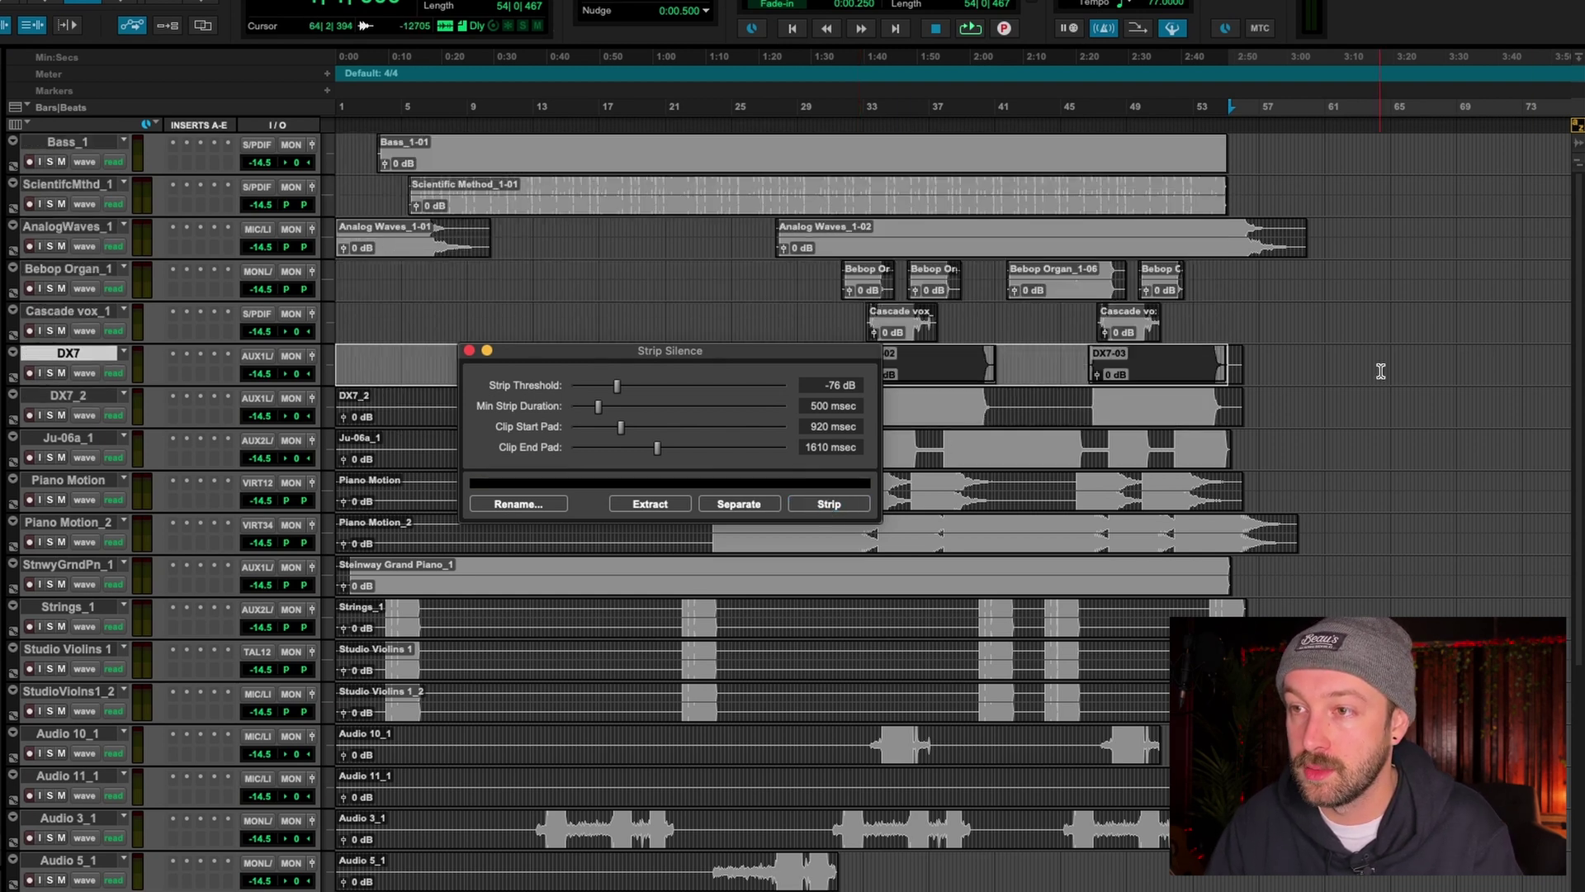
Undo the DX7 strip, extend the selection from the session start to about bar 64, and strip DX7 again with the same settings
{"action": "key", "text": "super+z"}
{"action": "left_click_drag", "start_coordinate": [1380, 371], "coordinate": [233, 375]}
{"action": "key", "text": "semicolon"}
{"action": "key", "text": "p"}
{"action": "left_click", "coordinate": [816, 504]}
{"action": "left_click", "coordinate": [819, 505]}
Strip the silence from the DX7_2, Ju-06a_1, Piano Motion, Piano Motion_2 and Steinway Grand Piano_1 clips with the same settings
{"action": "key", "text": "semicolon"}
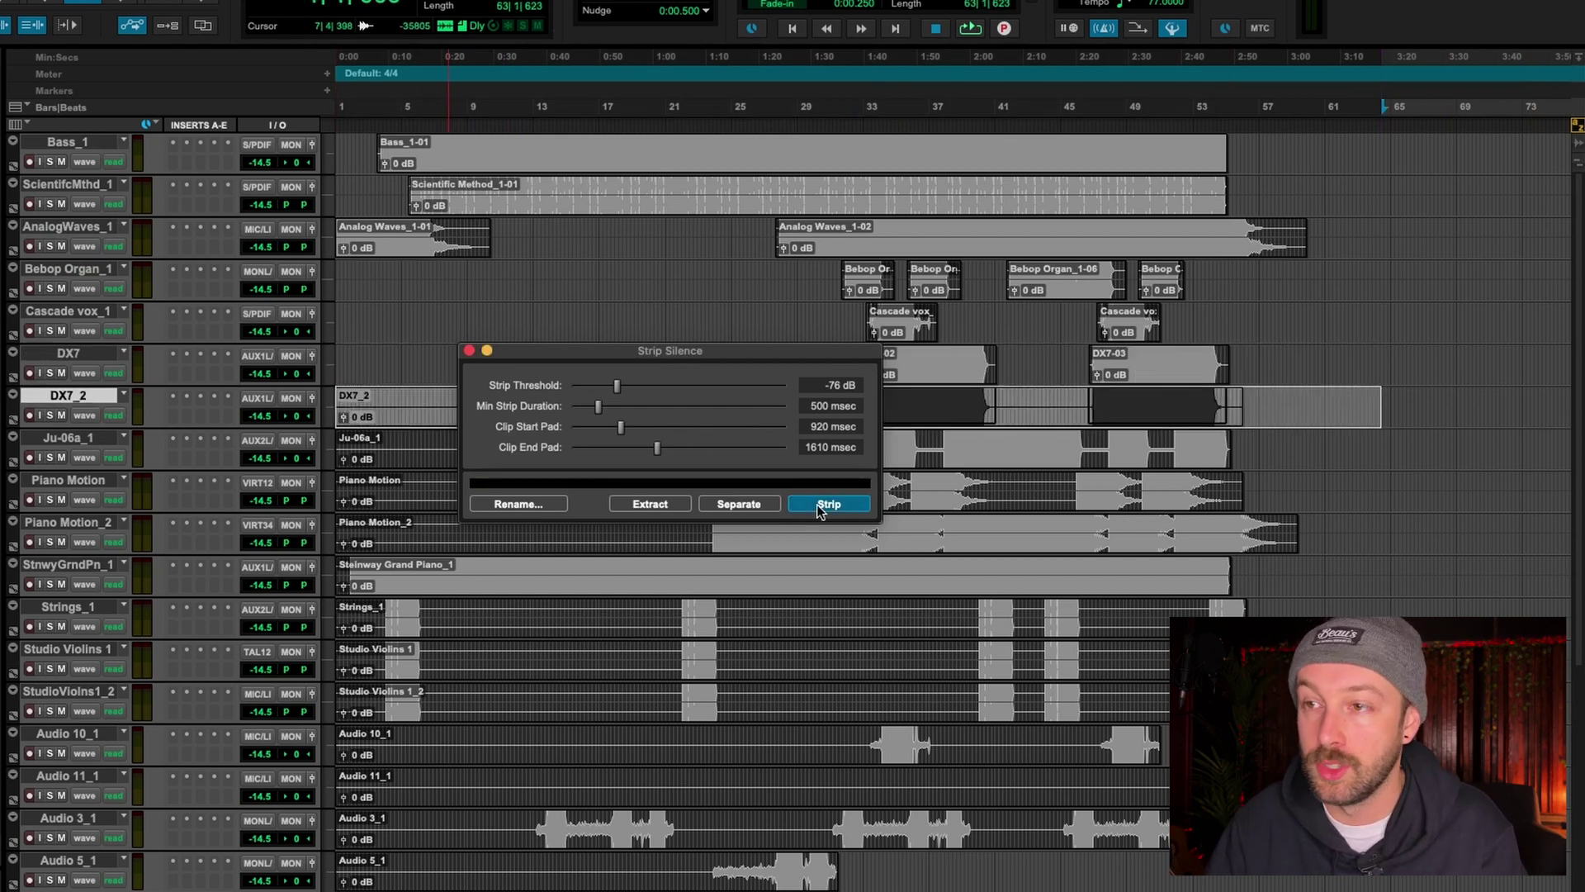
{"action": "left_click", "coordinate": [818, 505]}
{"action": "key", "text": "semicolon"}
{"action": "left_click", "coordinate": [817, 505]}
{"action": "key", "text": "semicolon"}
{"action": "left_click", "coordinate": [817, 505]}
{"action": "key", "text": "semicolon"}
{"action": "left_click", "coordinate": [818, 505]}
Strip the silence from the Strings_1, both Studio Violins and Audio 10_1 clips with the same settings
{"action": "key", "text": "semicolon"}
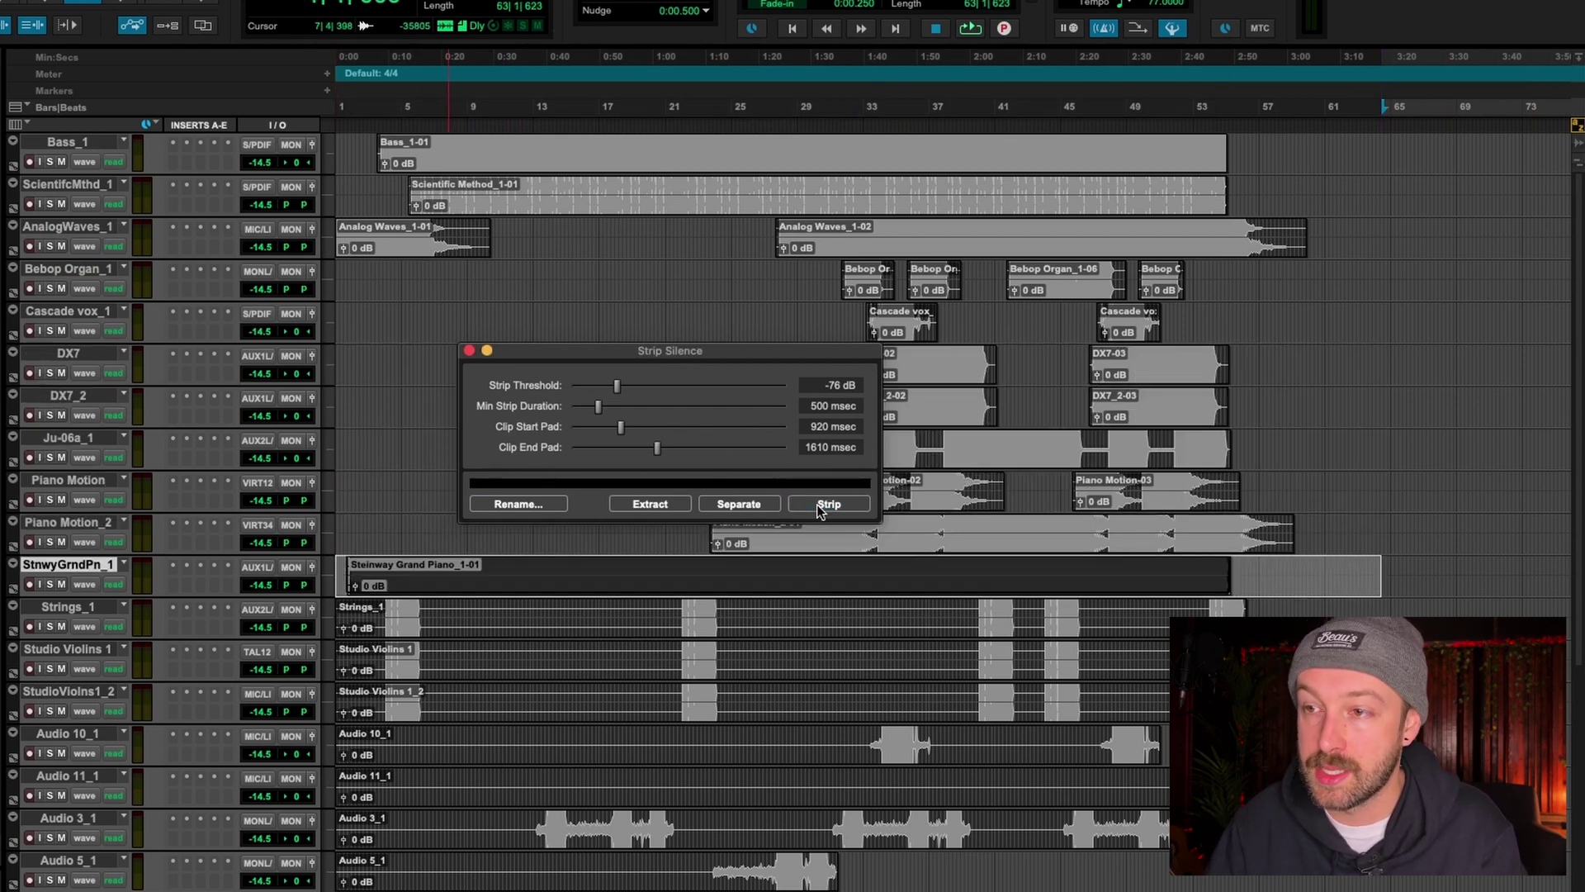
{"action": "key", "text": "semicolon"}
{"action": "left_click", "coordinate": [827, 504]}
{"action": "key", "text": "semicolon"}
{"action": "left_click", "coordinate": [827, 504]}
{"action": "key", "text": "semicolon"}
{"action": "left_click", "coordinate": [827, 503]}
Strip the silence from the Audio 11_1 and Audio 3_1 clips with the same settings
{"action": "key", "text": "semicolon"}
{"action": "left_click", "coordinate": [827, 503]}
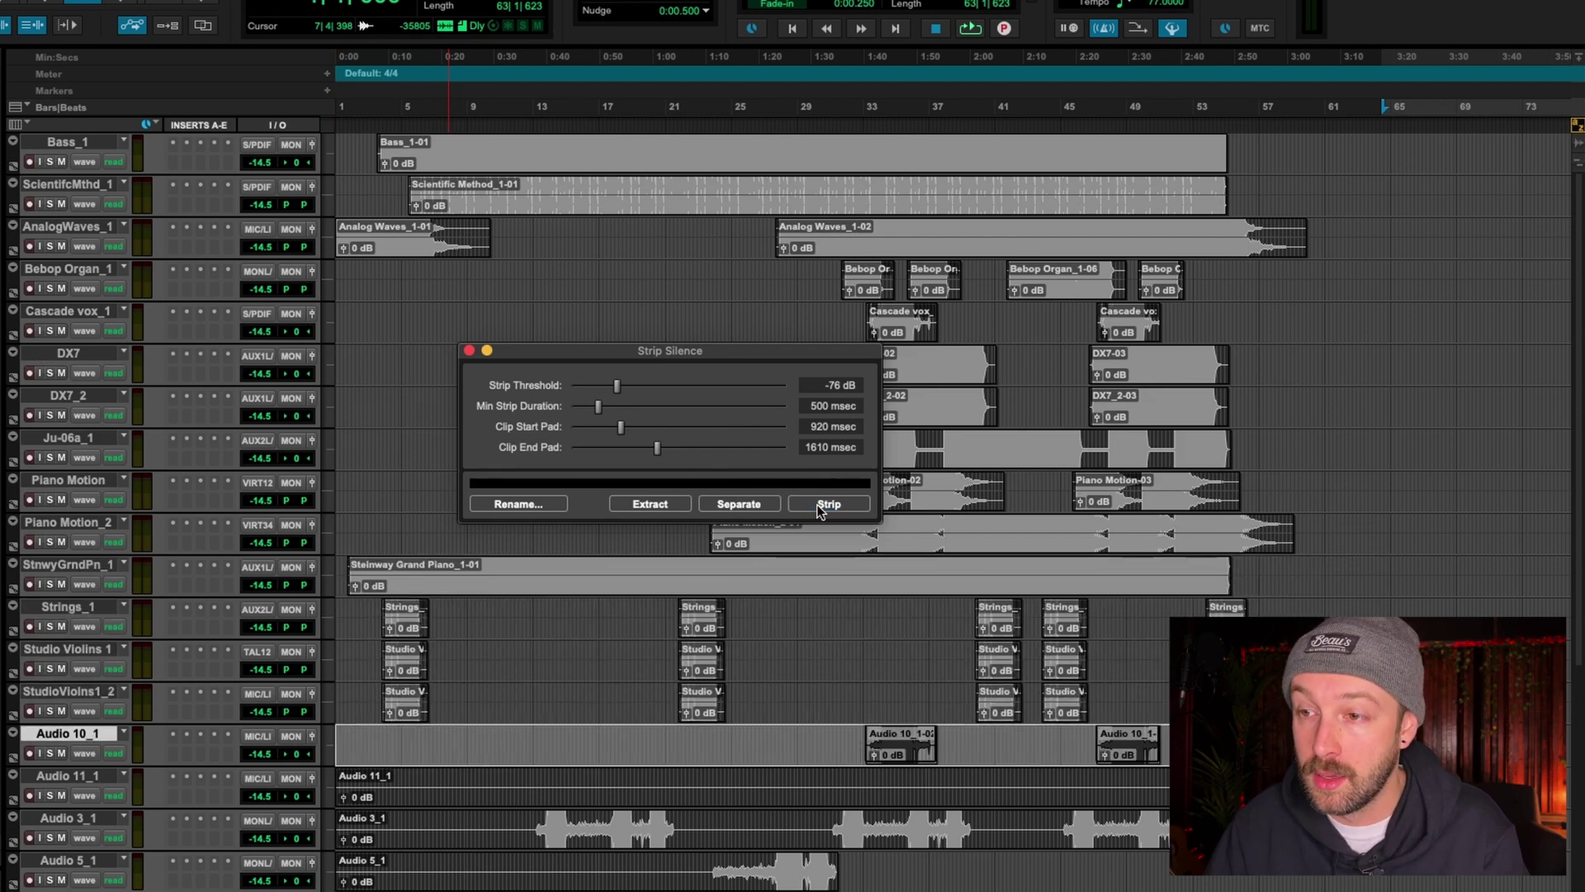
{"action": "key", "text": "semicolon"}
{"action": "left_click", "coordinate": [827, 504]}
Strip the silence from the Audio 5_1, Audio 6_1, Audio 7_1 and Audio 8_1 clips with the same settings
{"action": "key", "text": "semicolon"}
{"action": "left_click", "coordinate": [820, 507]}
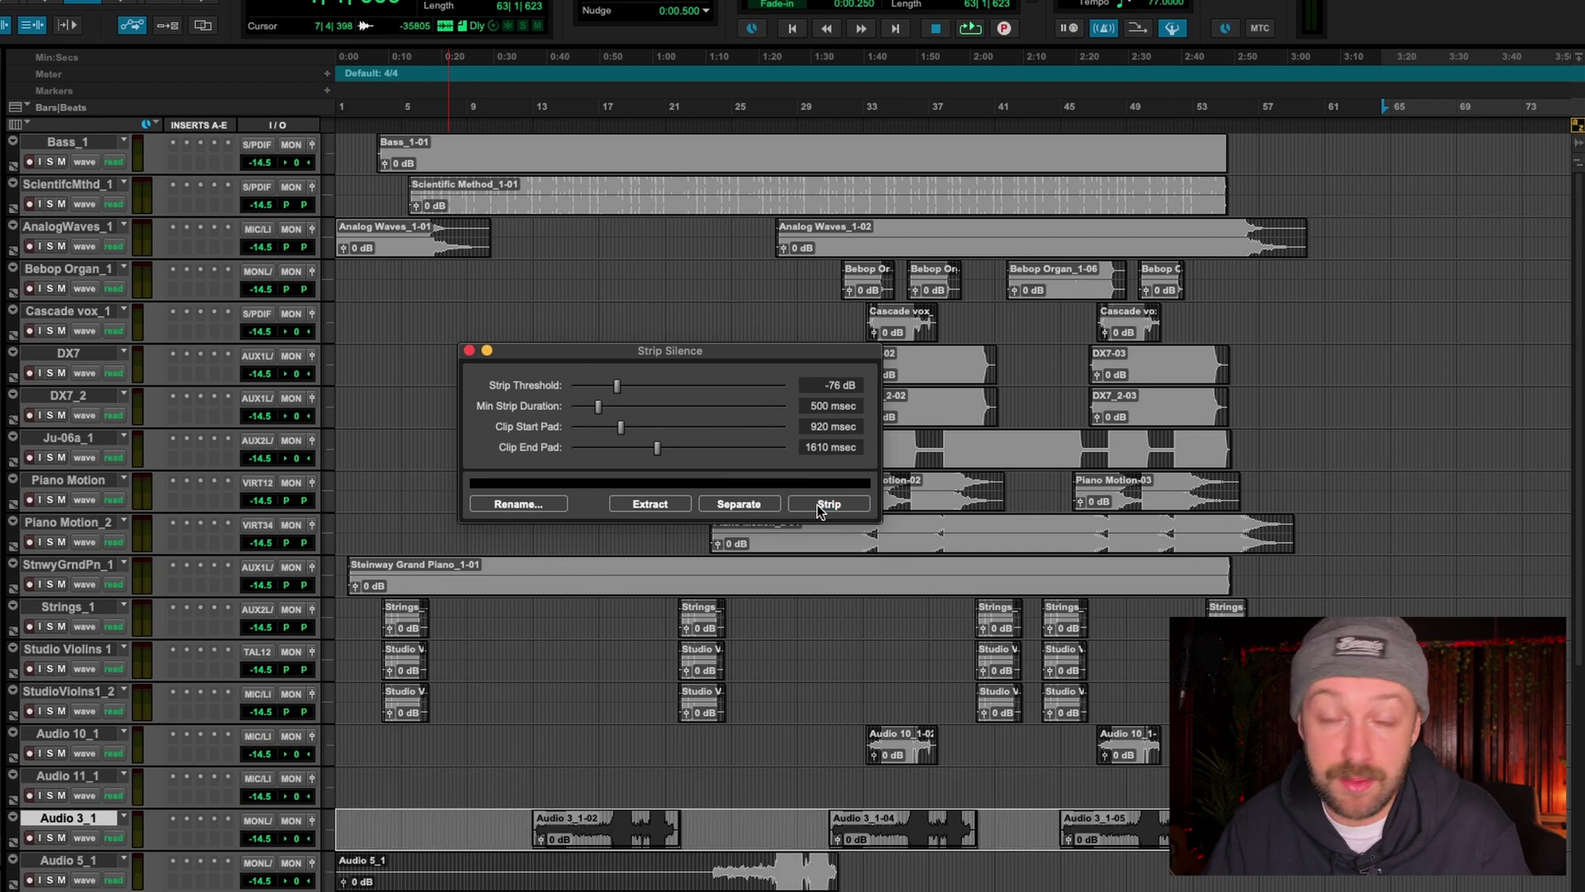
{"action": "key", "text": "semicolon"}
{"action": "left_click", "coordinate": [819, 507]}
{"action": "key", "text": "semicolon"}
{"action": "left_click", "coordinate": [820, 507]}
{"action": "key", "text": "semicolon"}
{"action": "left_click", "coordinate": [819, 509]}
{"action": "key", "text": "semicolon"}
{"action": "left_click", "coordinate": [820, 509]}
Strip the silence from the Audio 9_1 and Main vox 2_1 clips with the same settings
{"action": "key", "text": "semicolon"}
{"action": "left_click", "coordinate": [820, 509]}
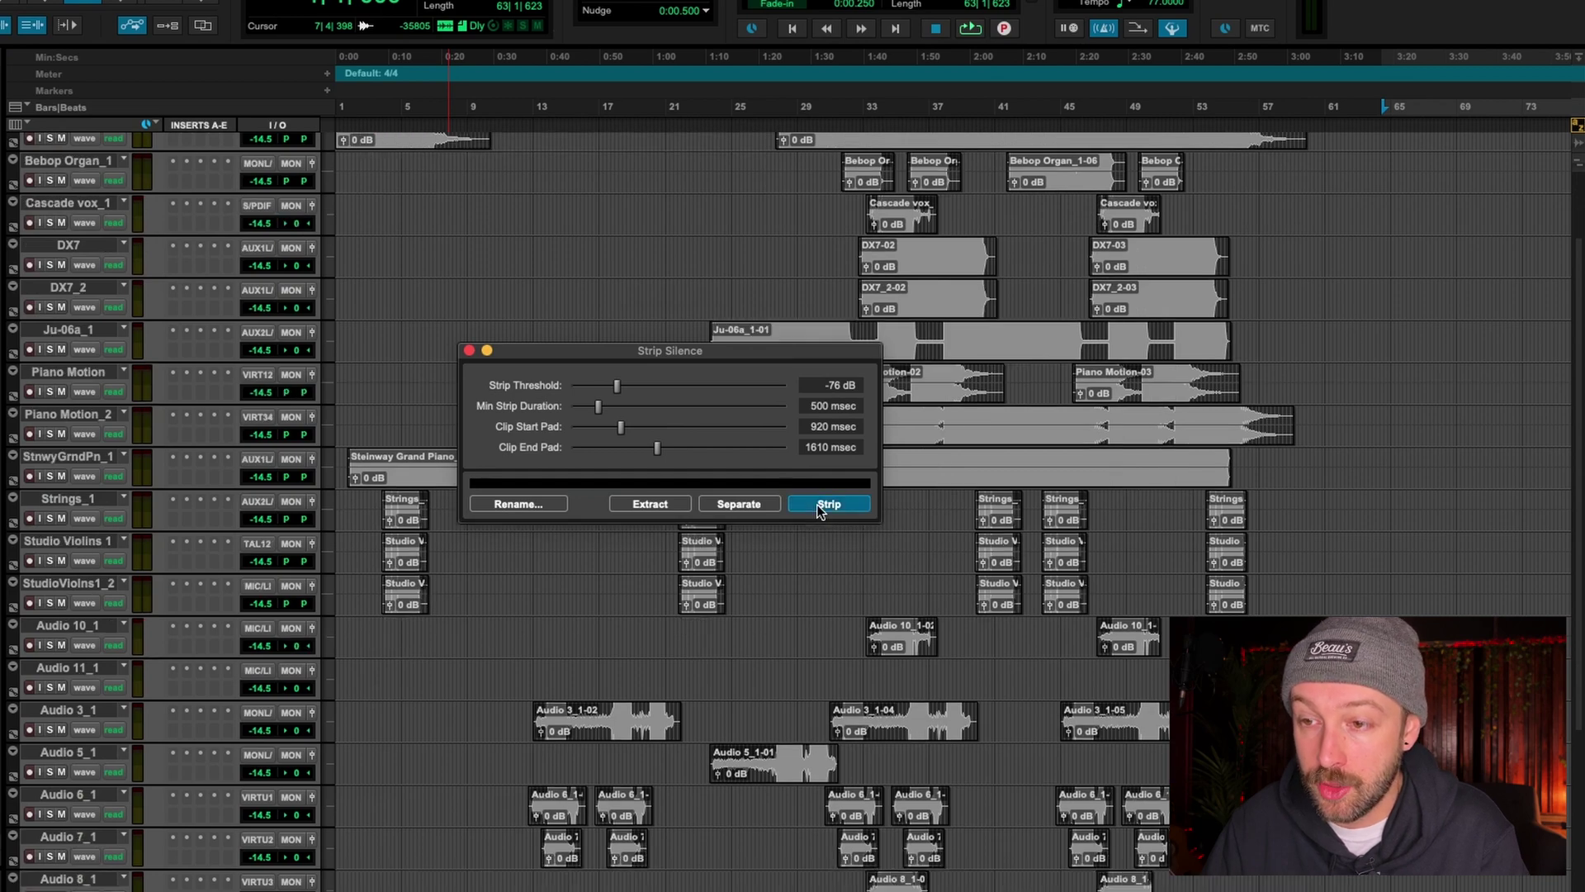
{"action": "key", "text": "semicolon"}
{"action": "left_click", "coordinate": [820, 507]}
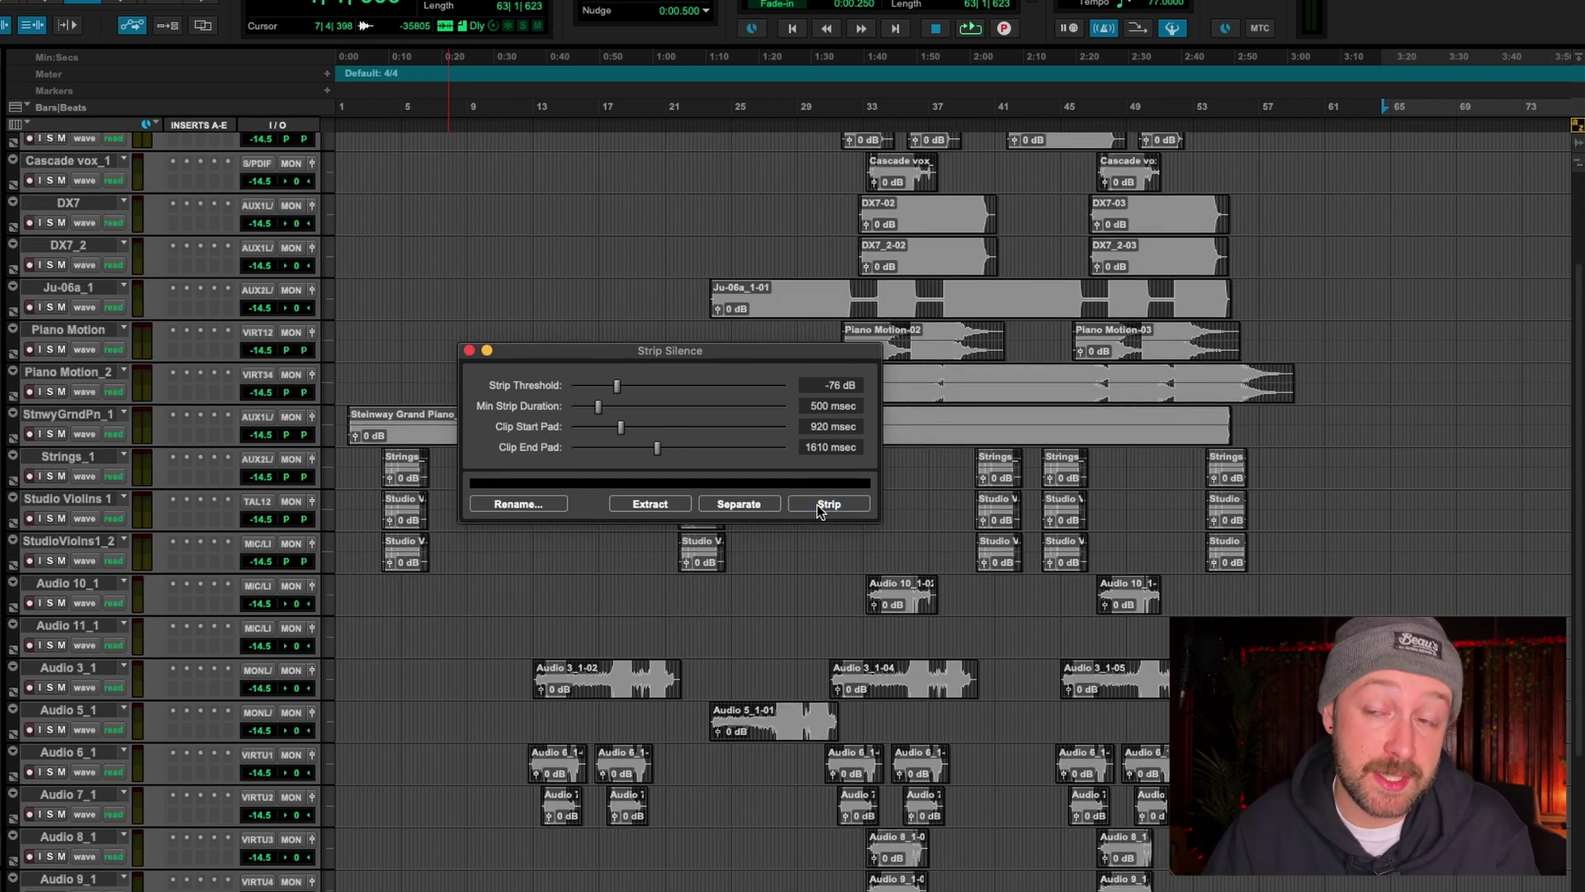
{"action": "key", "text": "semicolon"}
{"action": "left_click", "coordinate": [819, 507]}
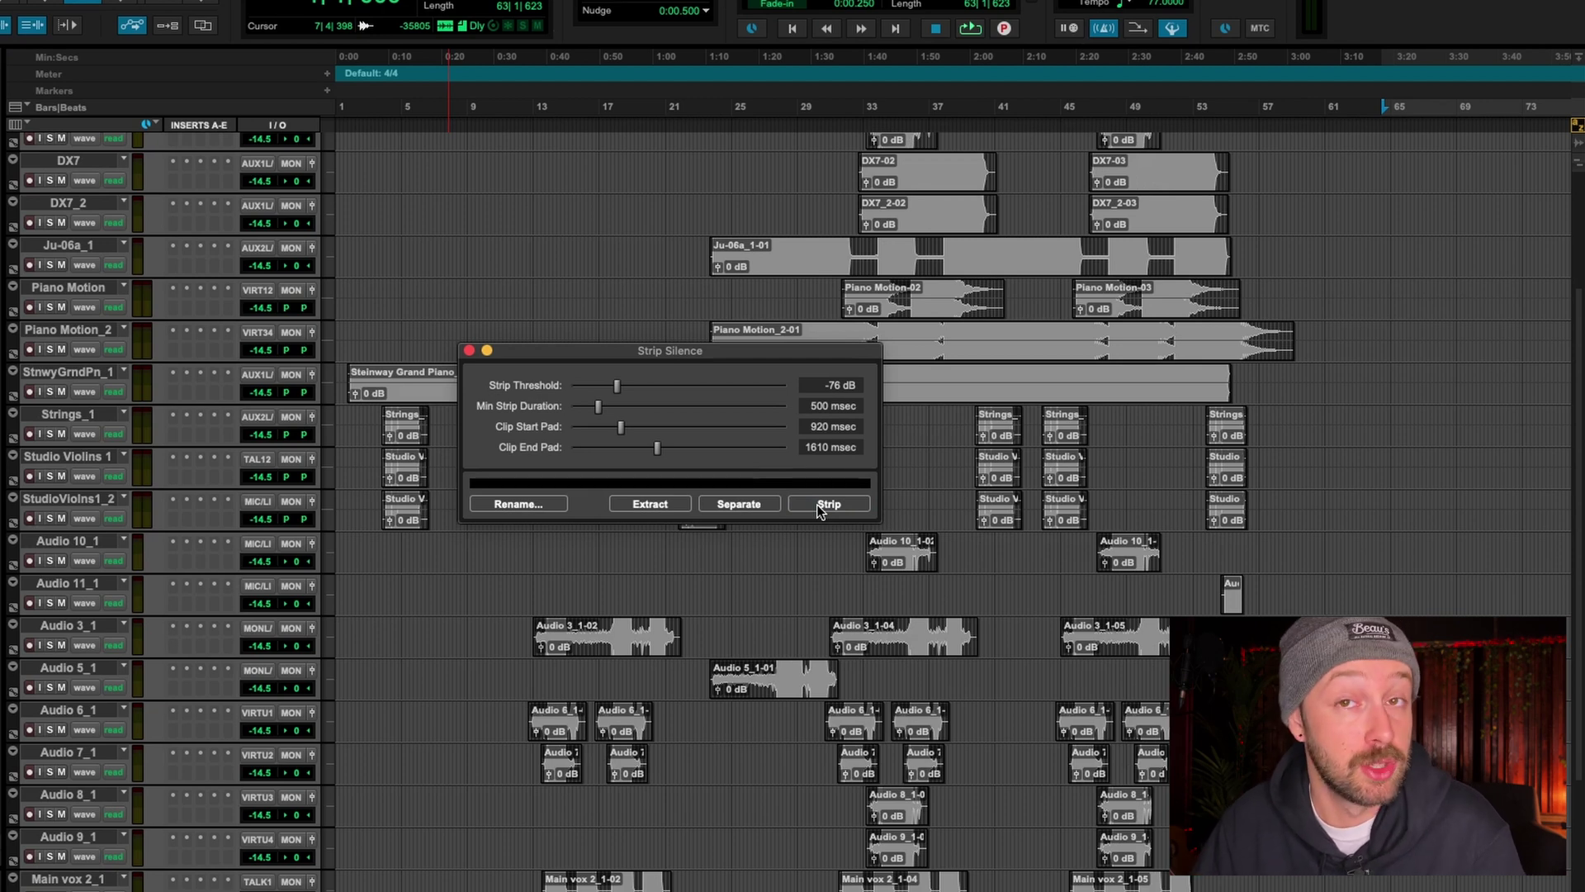
Strip the silence from the remaining vocal clips, including Main vox_1 and Vocal harm_1, with the same settings
{"action": "key", "text": "semicolon"}
{"action": "left_click", "coordinate": [820, 507]}
{"action": "key", "text": "semicolon"}
{"action": "left_click", "coordinate": [820, 506]}
{"action": "key", "text": "semicolon"}
{"action": "left_click", "coordinate": [820, 507]}
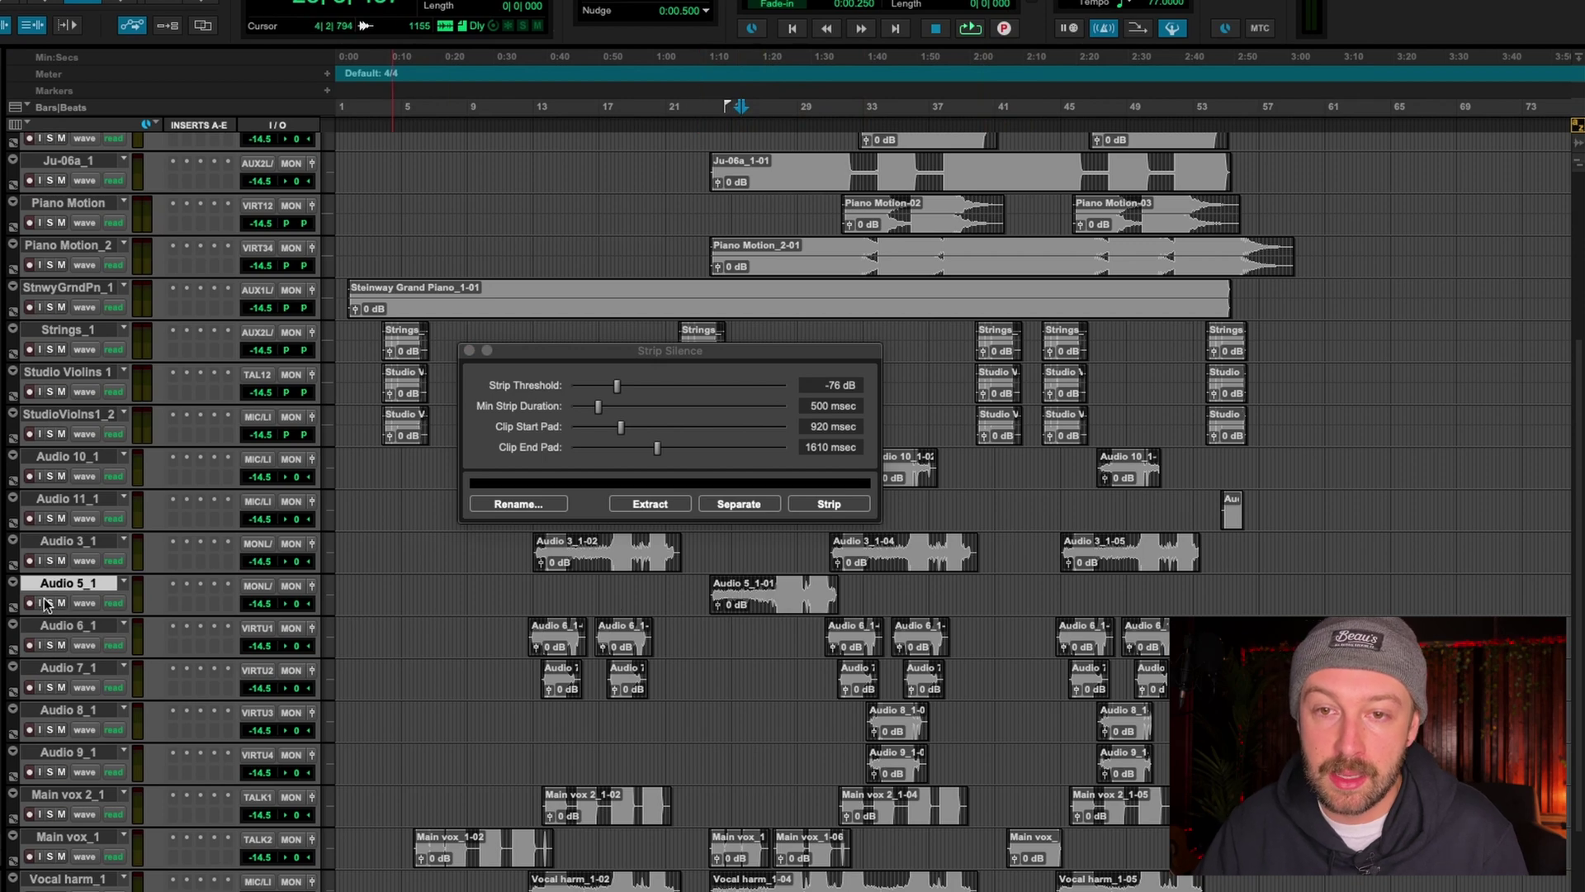
Audition the low-level opening section of the Audio 5_1 clip, from about bar 23 to bar 27, with its track soloed
{"action": "key", "text": "t"}
{"action": "key", "text": "t"}
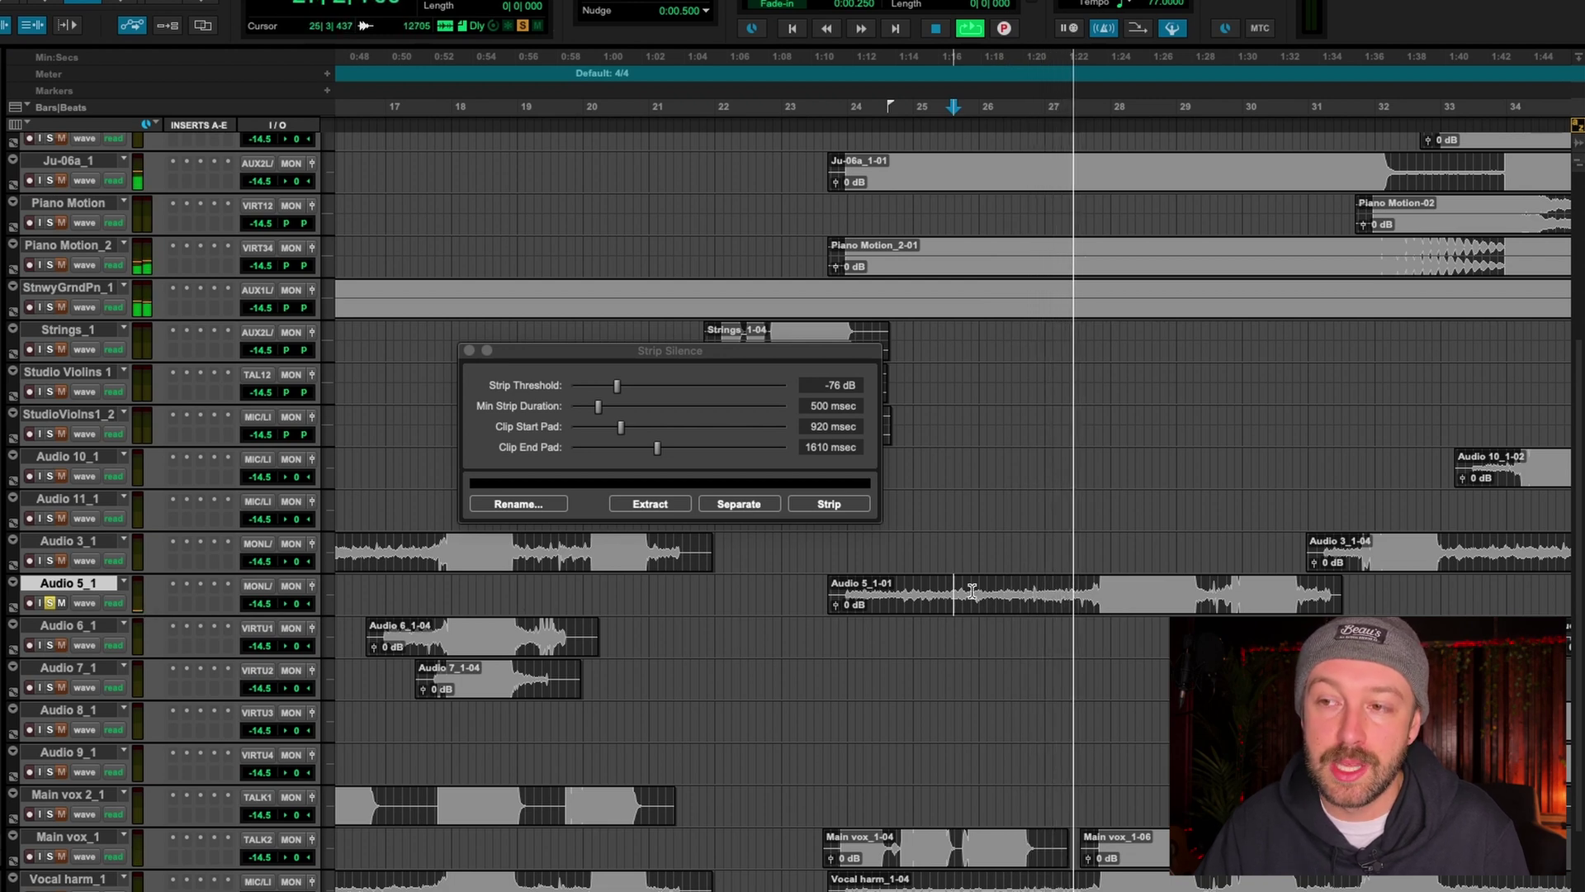
{"action": "key", "text": "space"}
{"action": "left_click_drag", "start_coordinate": [782, 593], "coordinate": [1035, 584]}
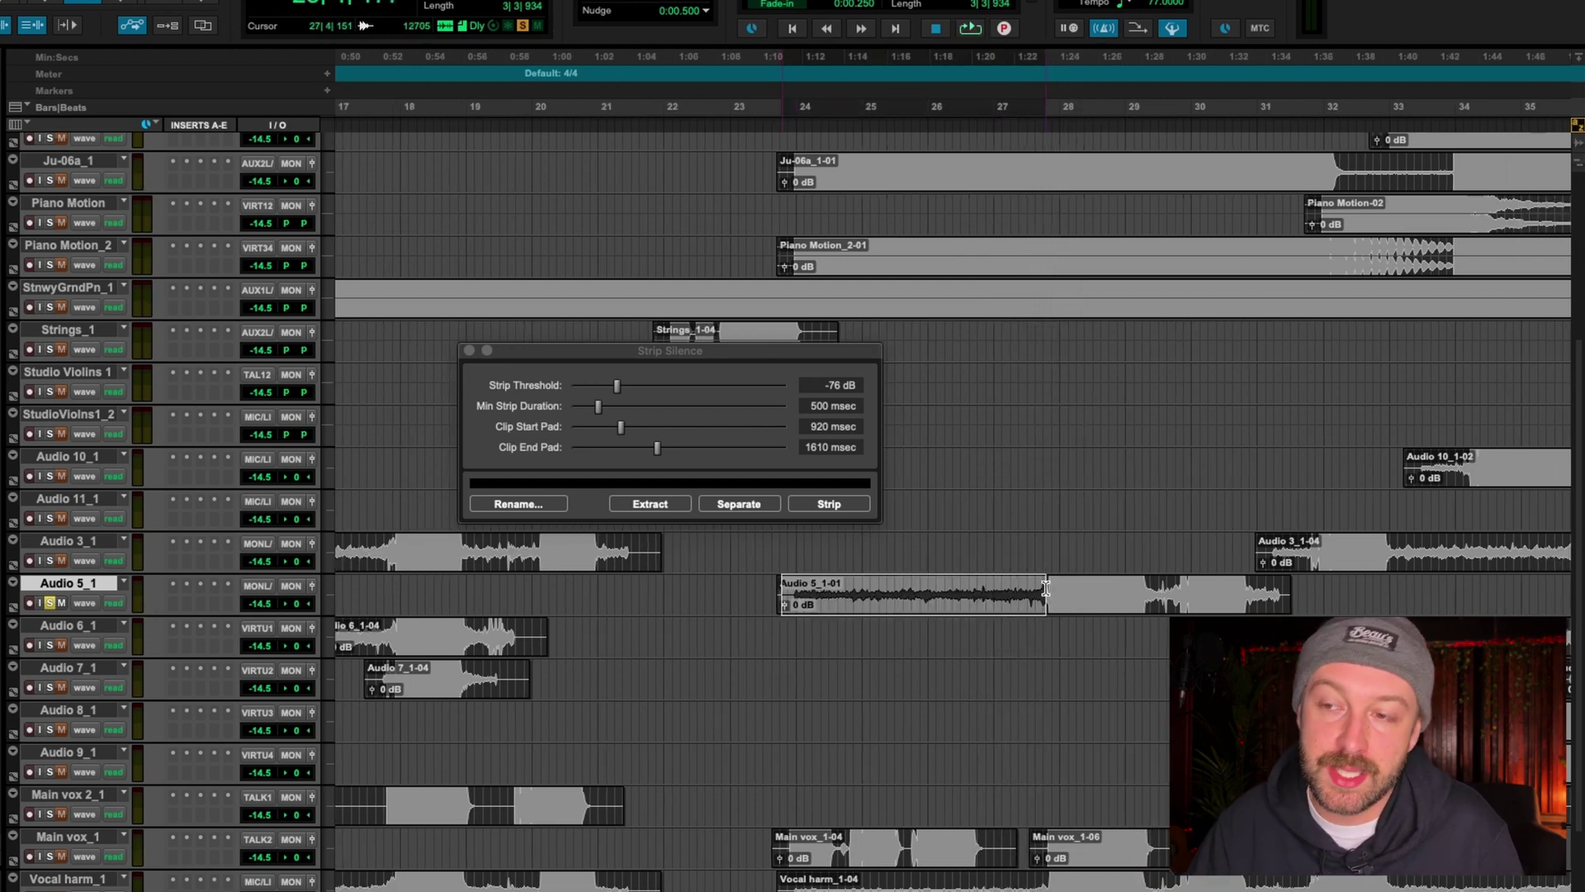
{"action": "left_click", "coordinate": [794, 592]}
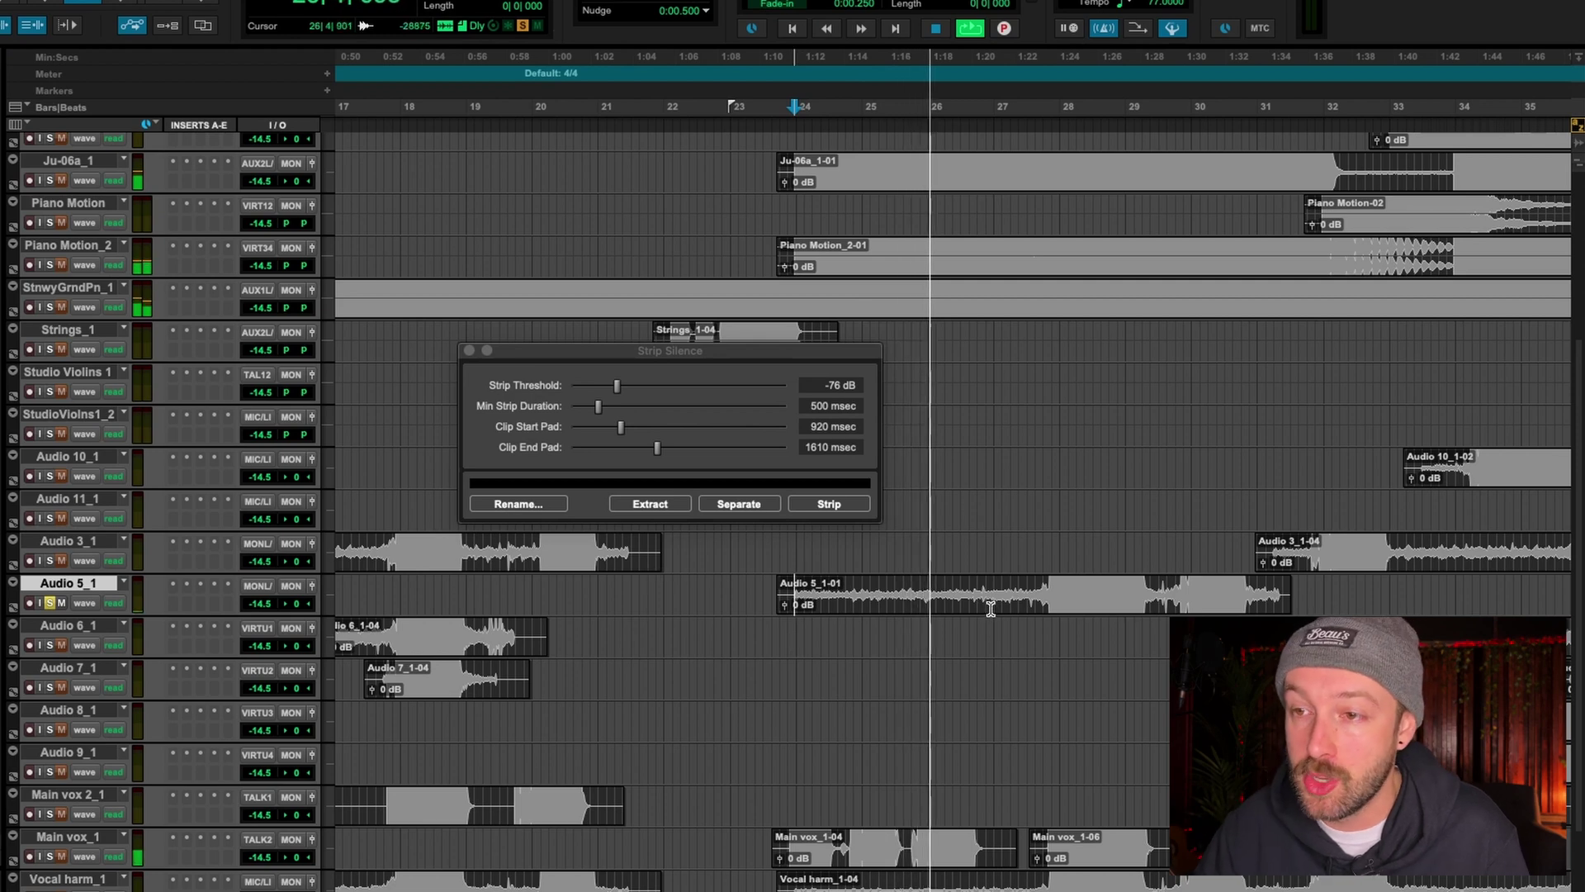
Select the whole Audio 5_1 clip and raise its strip threshold to -41 dB
{"action": "double_click", "coordinate": [943, 590]}
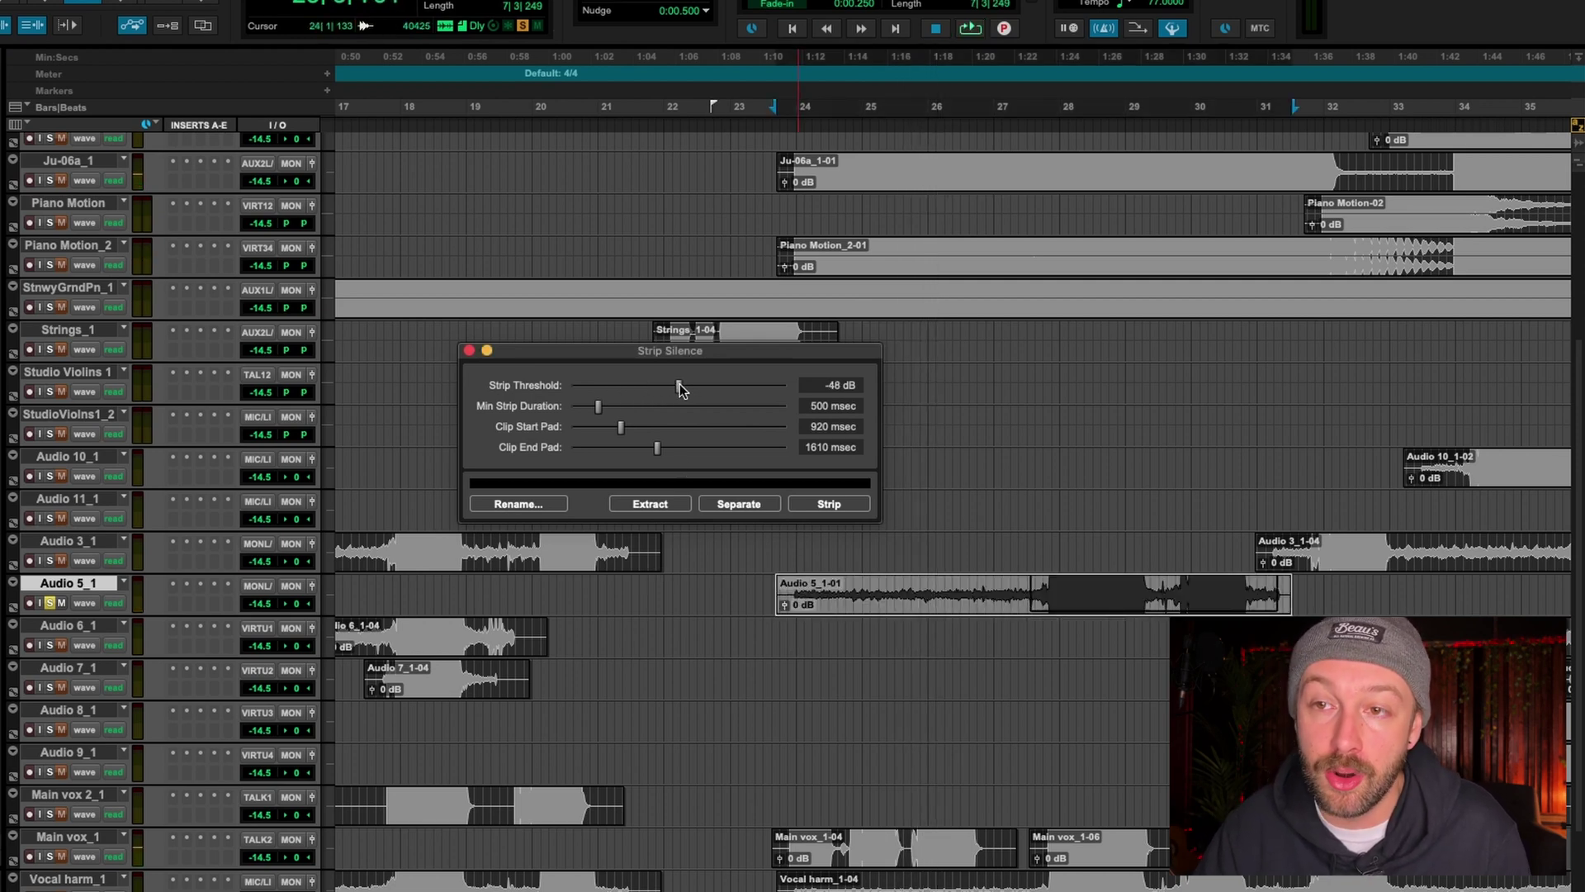
{"action": "left_click_drag", "start_coordinate": [680, 385], "coordinate": [692, 390]}
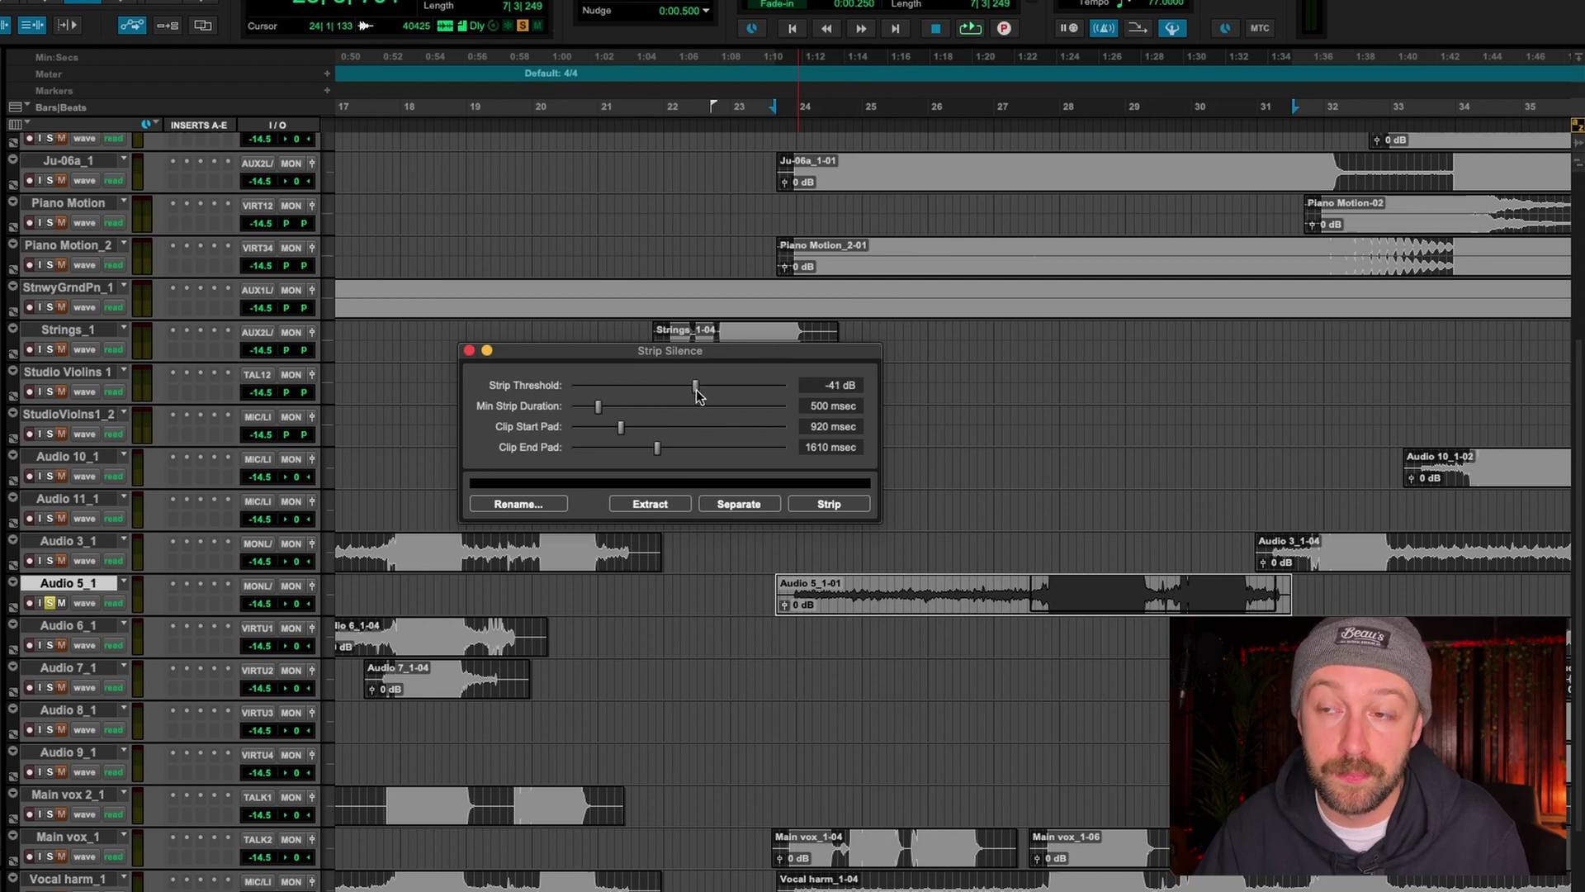
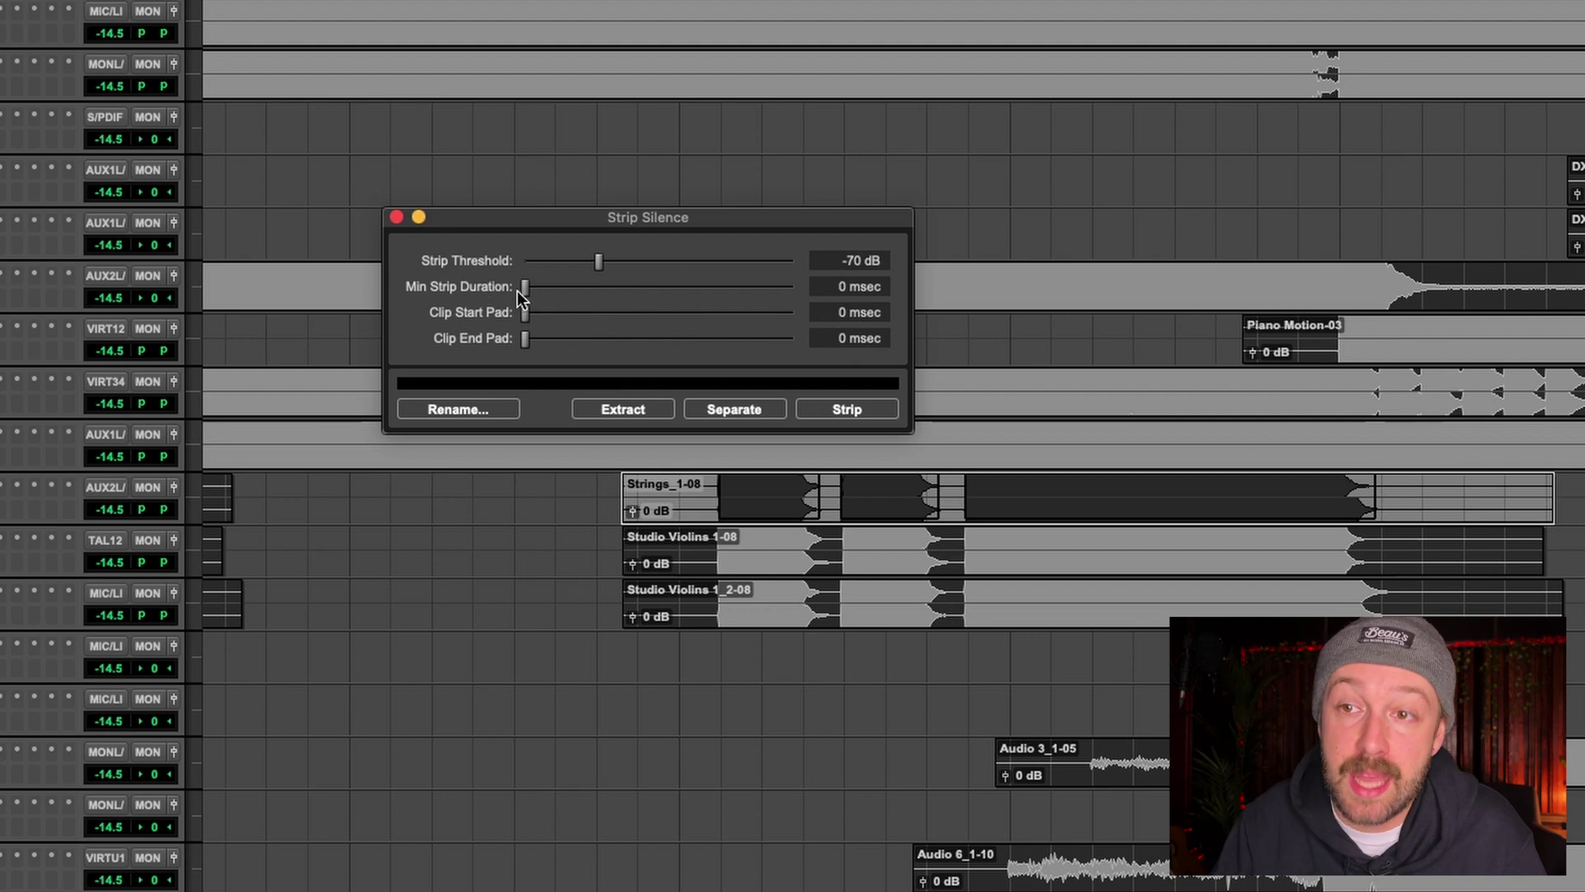
Set the minimum strip duration to 424 msec and the clip start pad to 300 msec for the selected Strings clip
{"action": "left_click_drag", "start_coordinate": [544, 289], "coordinate": [552, 289]}
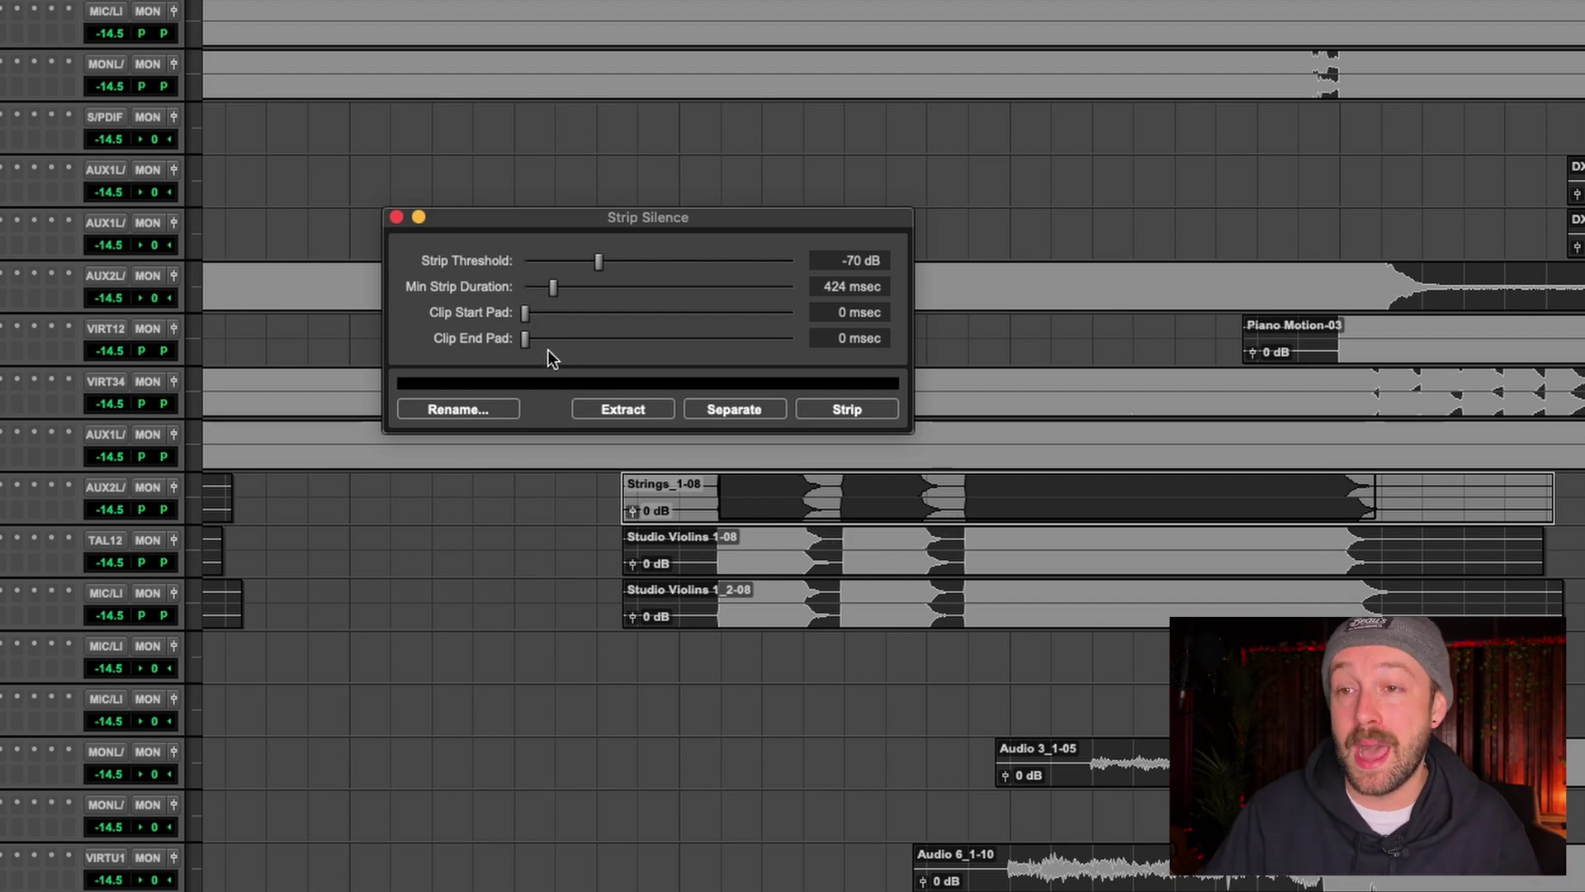
{"action": "mouse_move", "coordinate": [545, 317]}
{"action": "left_mouse_down"}
{"action": "mouse_move", "coordinate": [561, 320]}
{"action": "mouse_move", "coordinate": [547, 319]}
{"action": "left_mouse_up"}
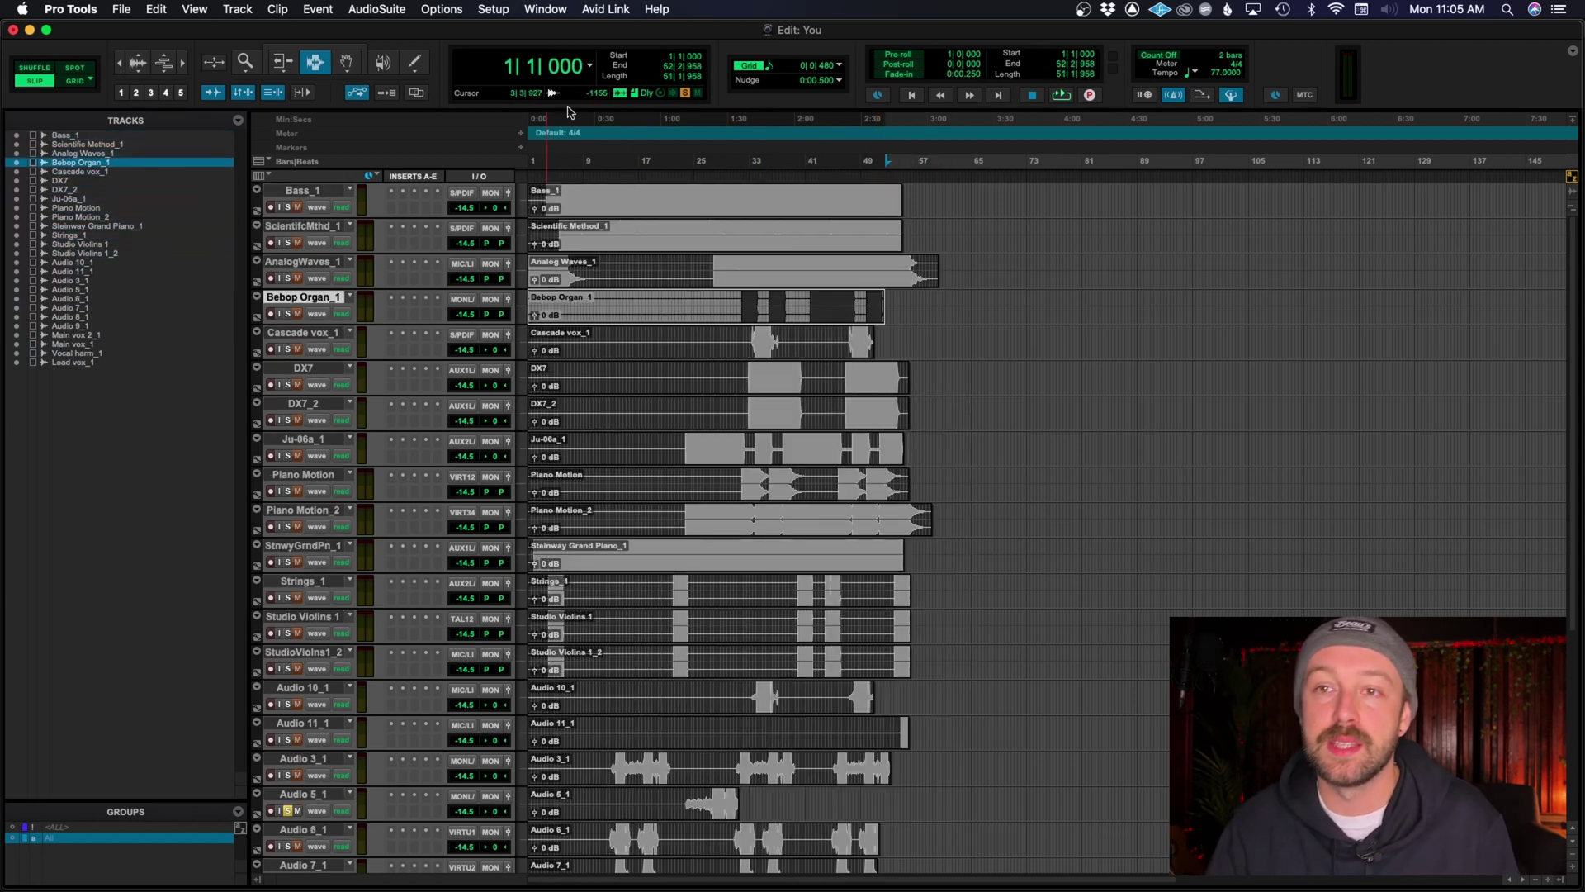
Trim the silence before the first Bebop Organ_1 phrase, near bar 31, and select the silent gap around bars 34 to 35
{"action": "left_click", "coordinate": [736, 304]}
{"action": "key", "text": "a"}
{"action": "key", "text": "t"}
{"action": "key", "text": "t"}
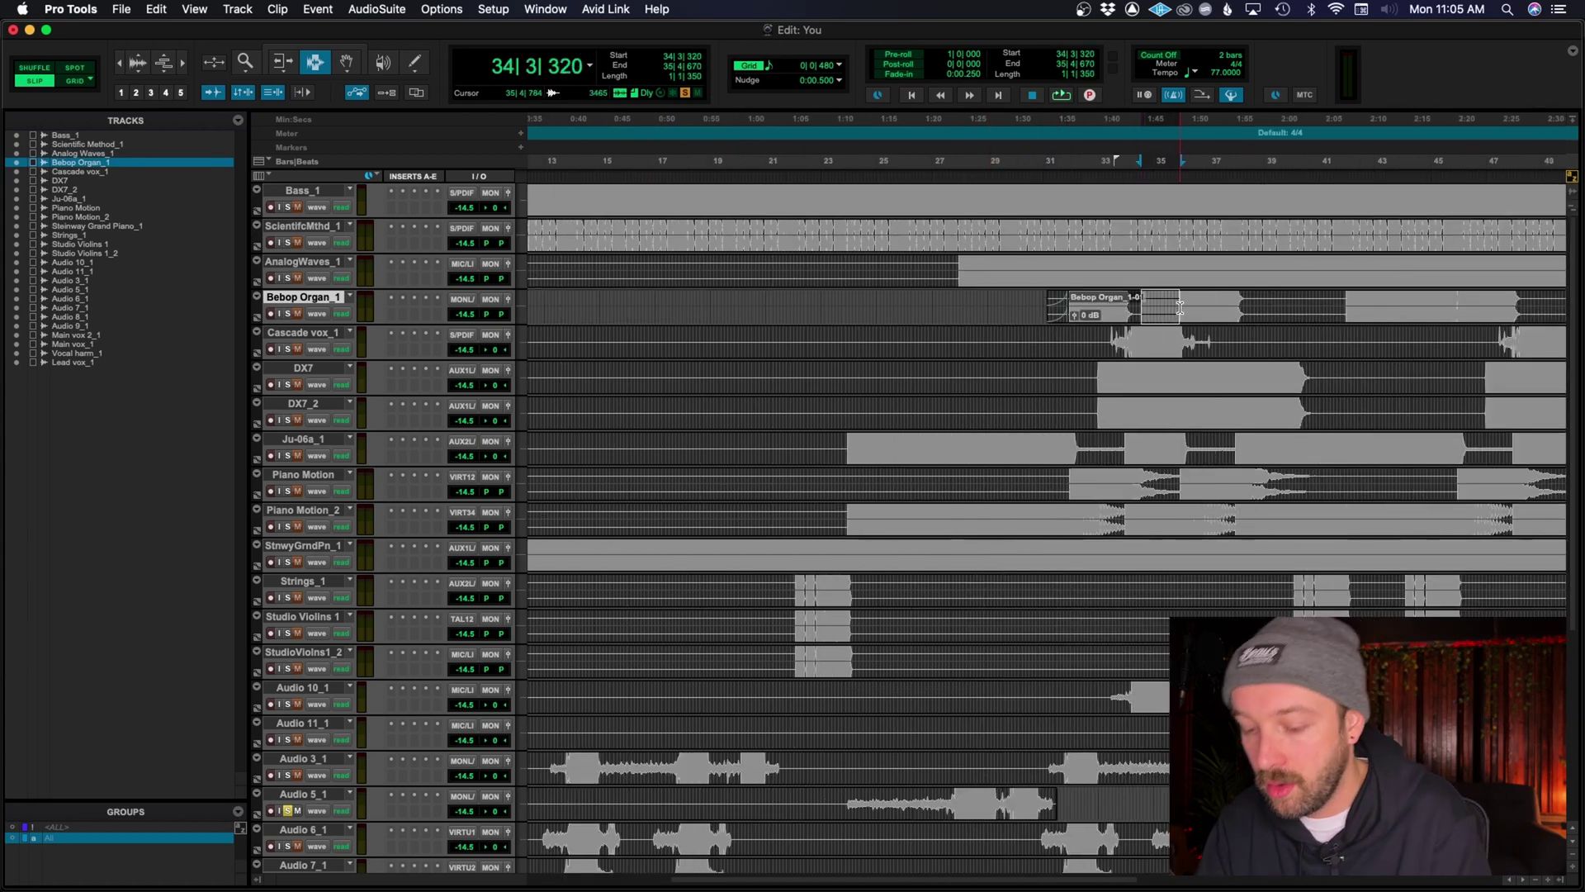
Manually cut the silence around the Cascade vox_1 phrases and trim the silent starts of the DX7 and DX7_2 clips
{"action": "left_click", "coordinate": [1103, 346]}
{"action": "key", "text": "super+bracketleft"}
{"action": "key", "text": "super+bracketleft"}
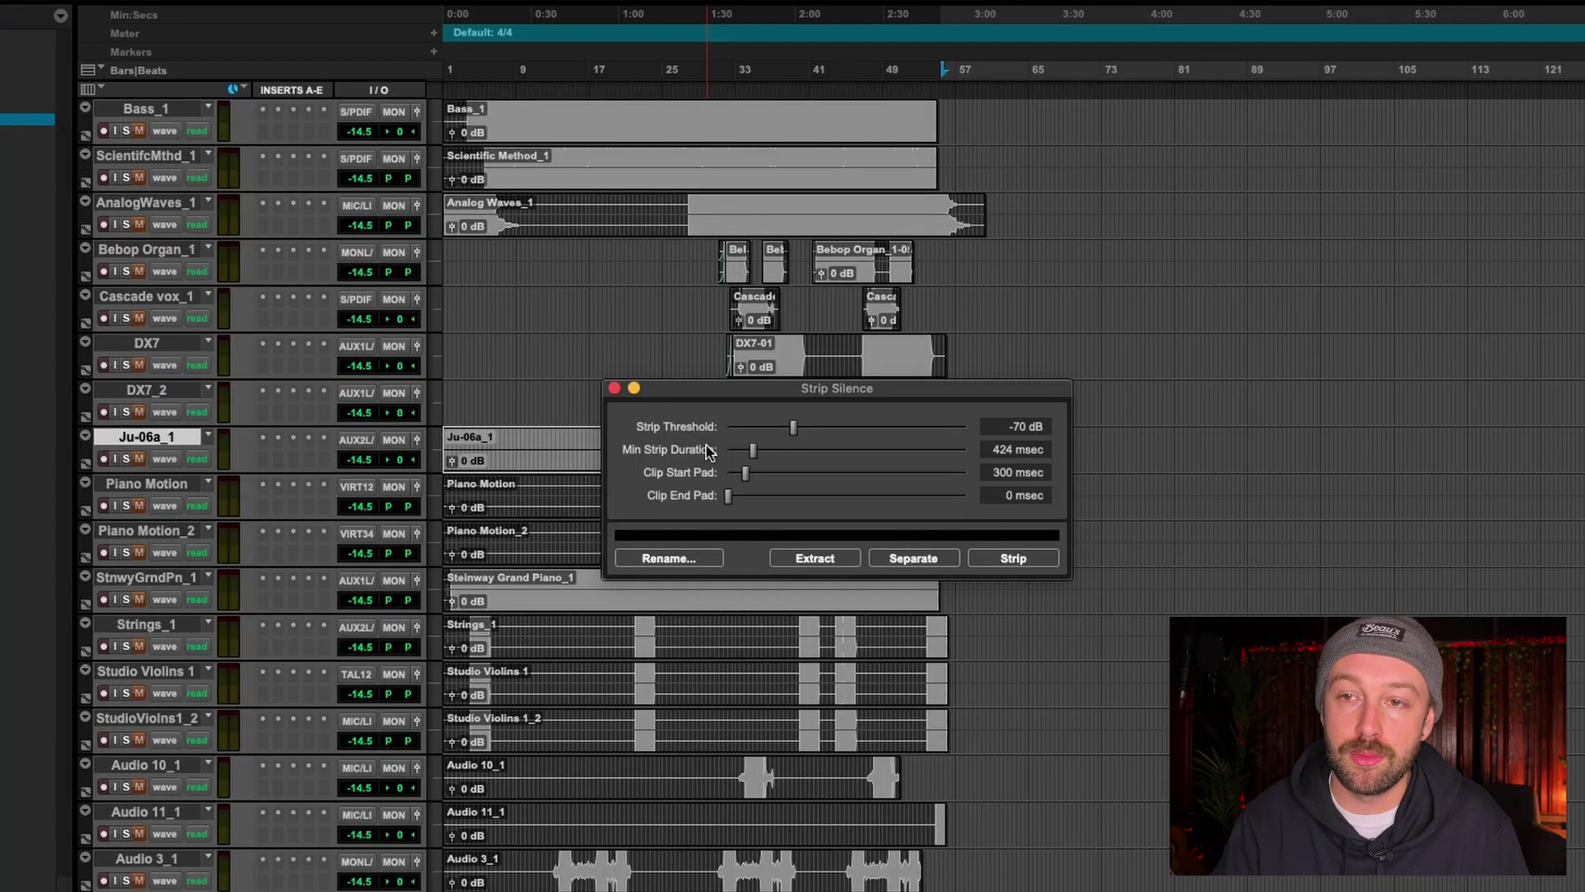
Move the Strip Silence window clear of the tracks and strip the silence from the Ju-06a_1 clip
{"action": "left_click_drag", "start_coordinate": [772, 390], "coordinate": [1584, 236]}
{"action": "key", "text": "super+bracketright"}
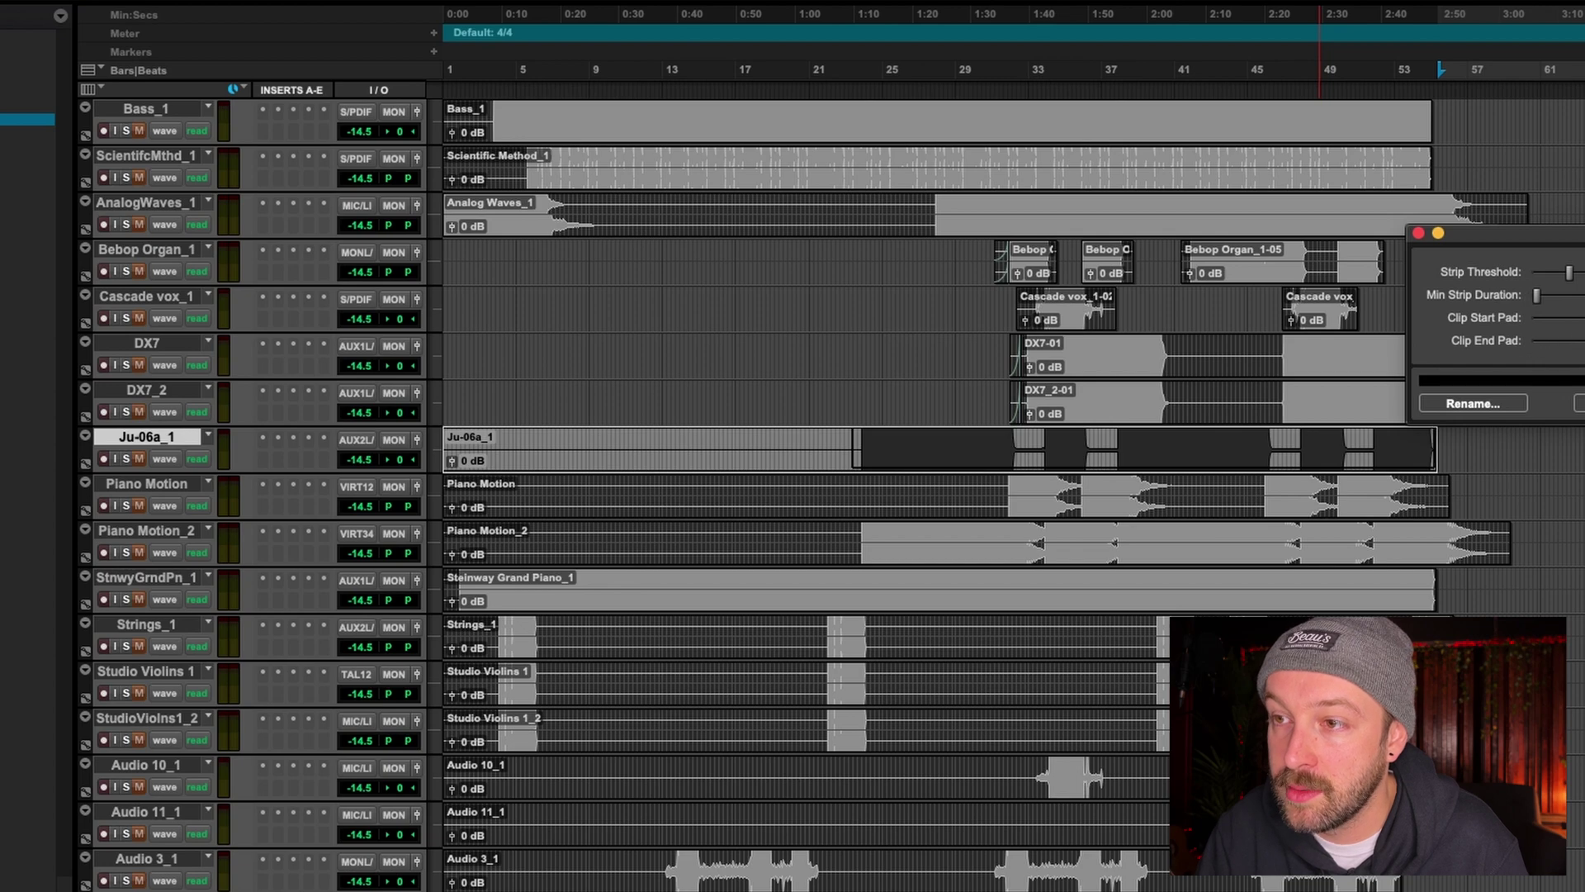
{"action": "key", "text": "super+bracketleft"}
{"action": "key", "text": "super+bracketleft"}
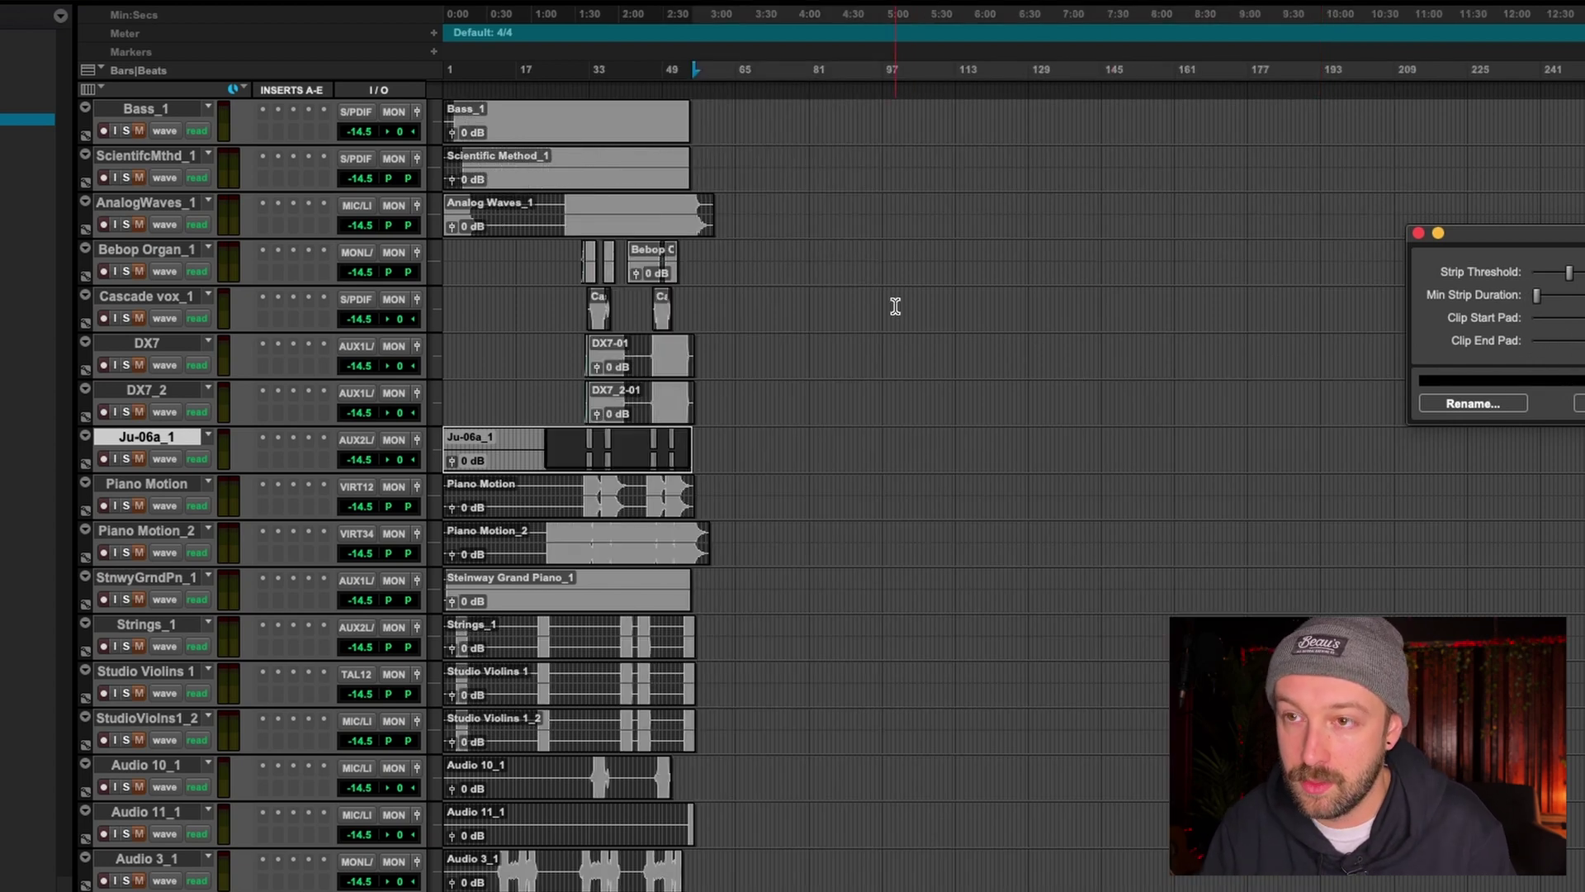
Extend the selection past the session's last clip, to about bar 113, and strip the silence from the AnalogWaves_1 and Bass_1 tracks
{"action": "key", "text": "p"}
{"action": "key", "text": "p"}
{"action": "key", "text": "p"}
{"action": "key", "text": "p"}
{"action": "key", "text": "p"}
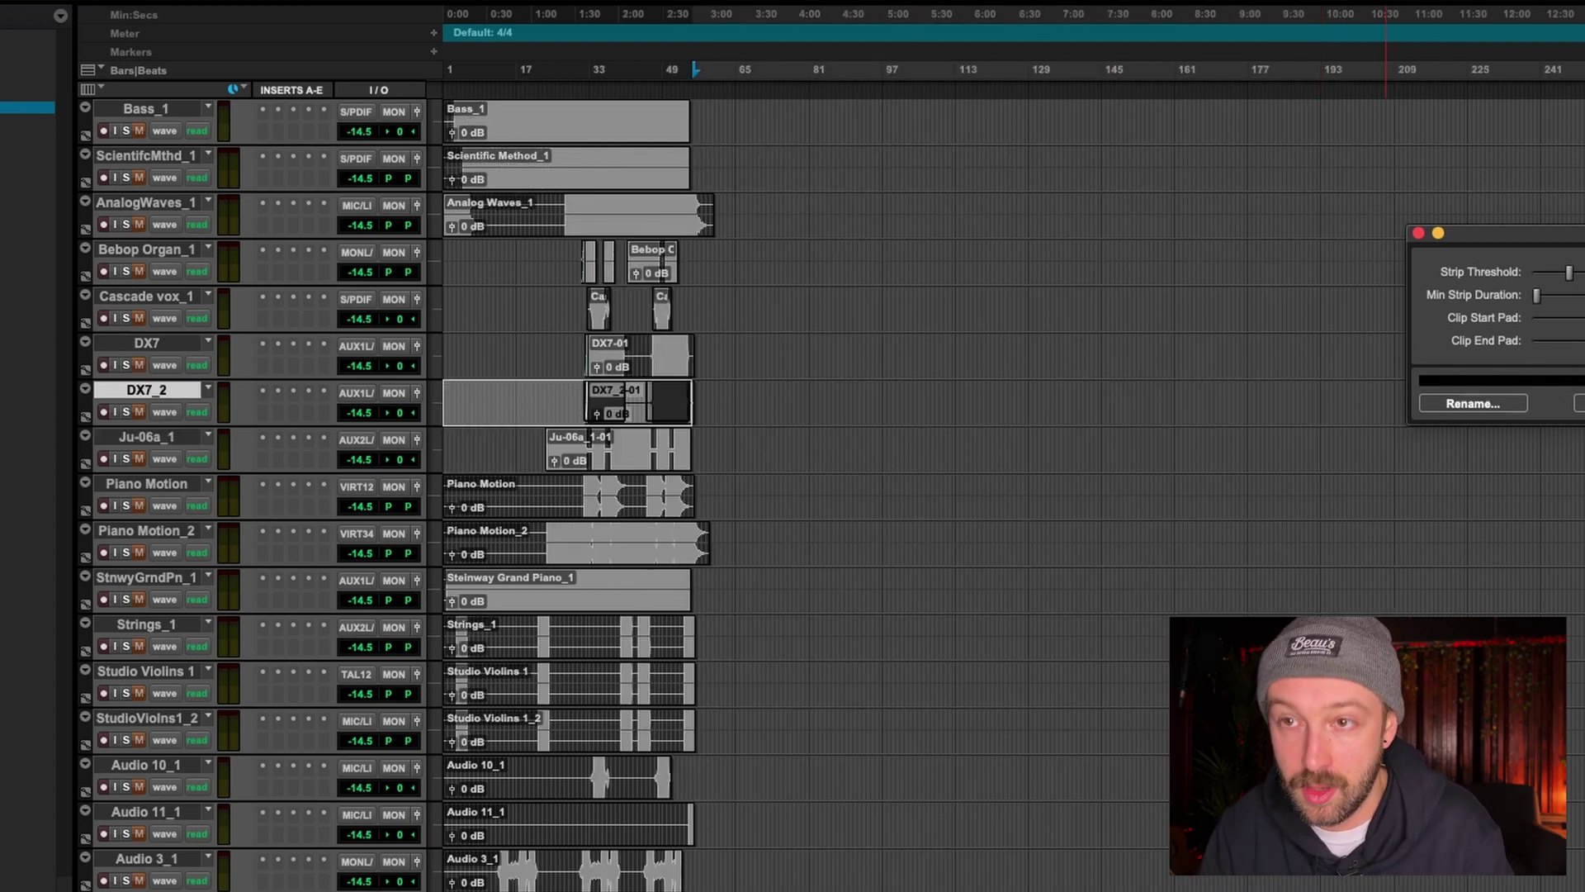
{"action": "left_click", "coordinate": [966, 217], "text": "shift"}
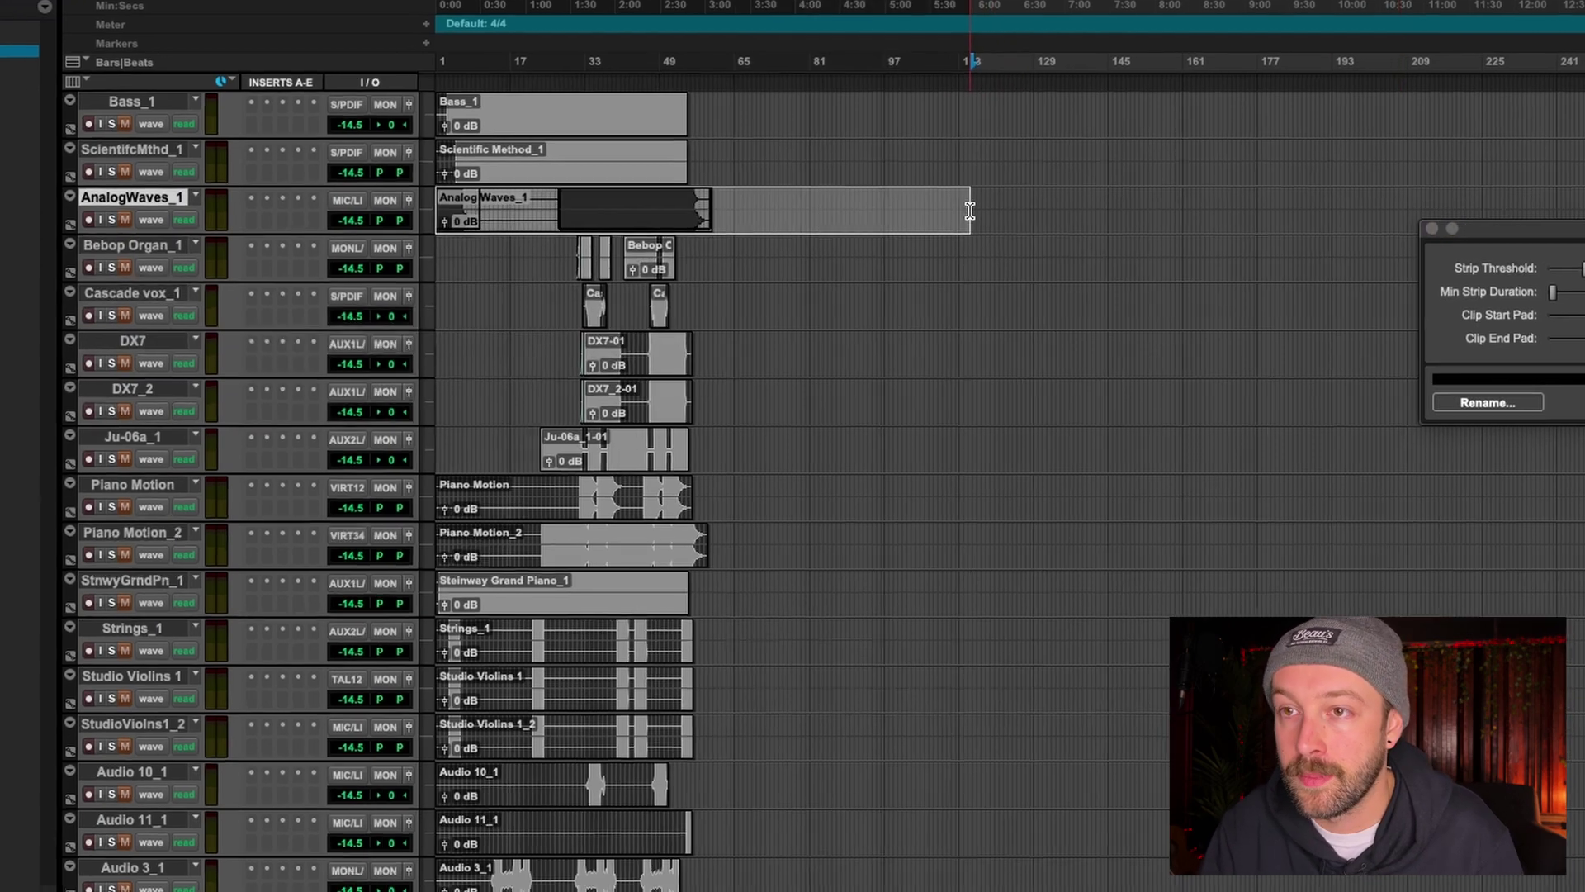
{"action": "key", "text": "Return"}
{"action": "key", "text": "p"}
{"action": "key", "text": "p"}
{"action": "key", "text": "semicolon"}
{"action": "key", "text": "semicolon"}
{"action": "key", "text": "semicolon"}
{"action": "key", "text": "semicolon"}
{"action": "key", "text": "semicolon"}
{"action": "key", "text": "semicolon"}
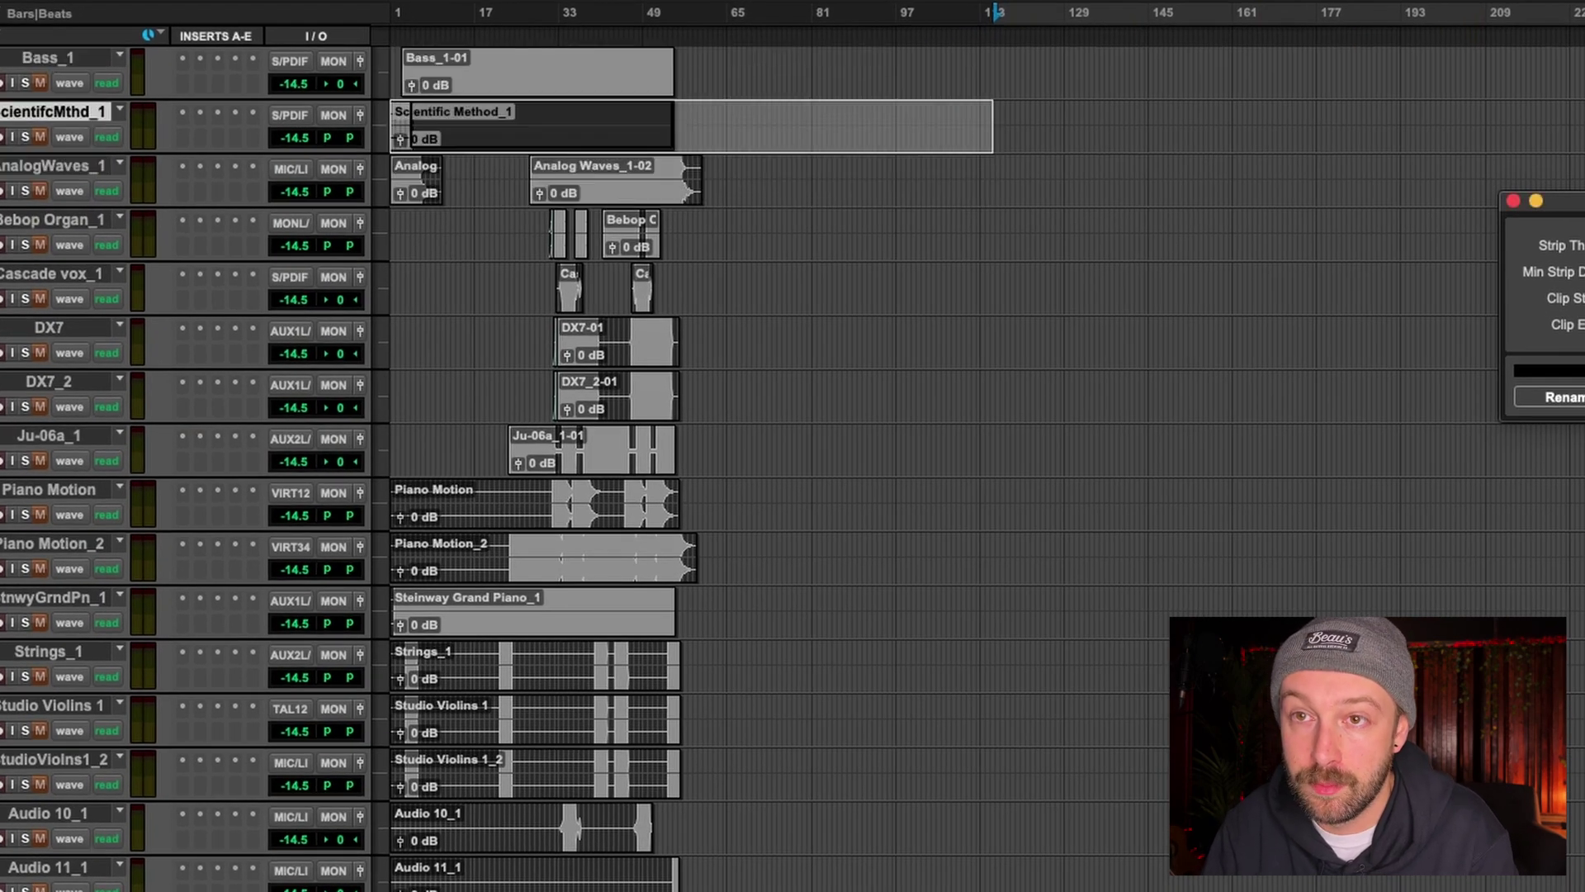
Strip the silence from the Scientific Method_1, DX7, DX7_2, Piano Motion, Piano Motion_2 and Strings_1 tracks with the same settings
{"action": "key", "text": "p"}
{"action": "key", "text": "semicolon"}
{"action": "key", "text": "semicolon"}
{"action": "key", "text": "semicolon"}
{"action": "key", "text": "semicolon"}
{"action": "key", "text": "semicolon"}
{"action": "key", "text": "semicolon"}
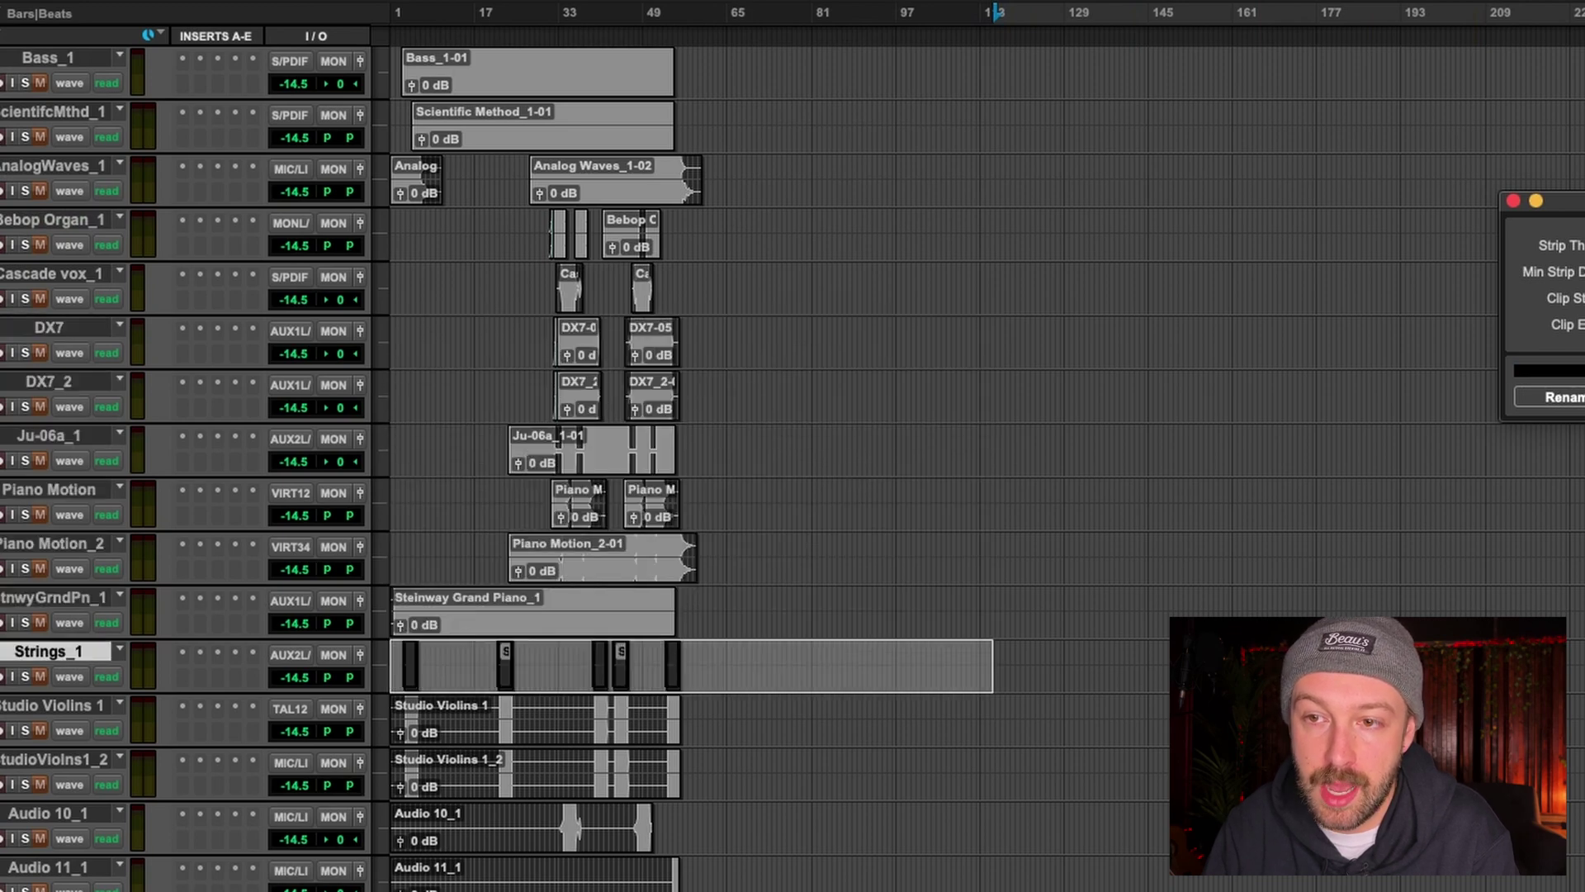
Strip the silence from both Studio Violins tracks, Audio 10_1 and Audio 11_1, and select the Audio 3_1 track
{"action": "key", "text": "semicolon"}
{"action": "key", "text": "semicolon"}
{"action": "key", "text": "semicolon"}
{"action": "key", "text": "semicolon"}
{"action": "key", "text": "semicolon"}
{"action": "key", "text": "semicolon"}
{"action": "key", "text": "semicolon"}
{"action": "key", "text": "semicolon"}
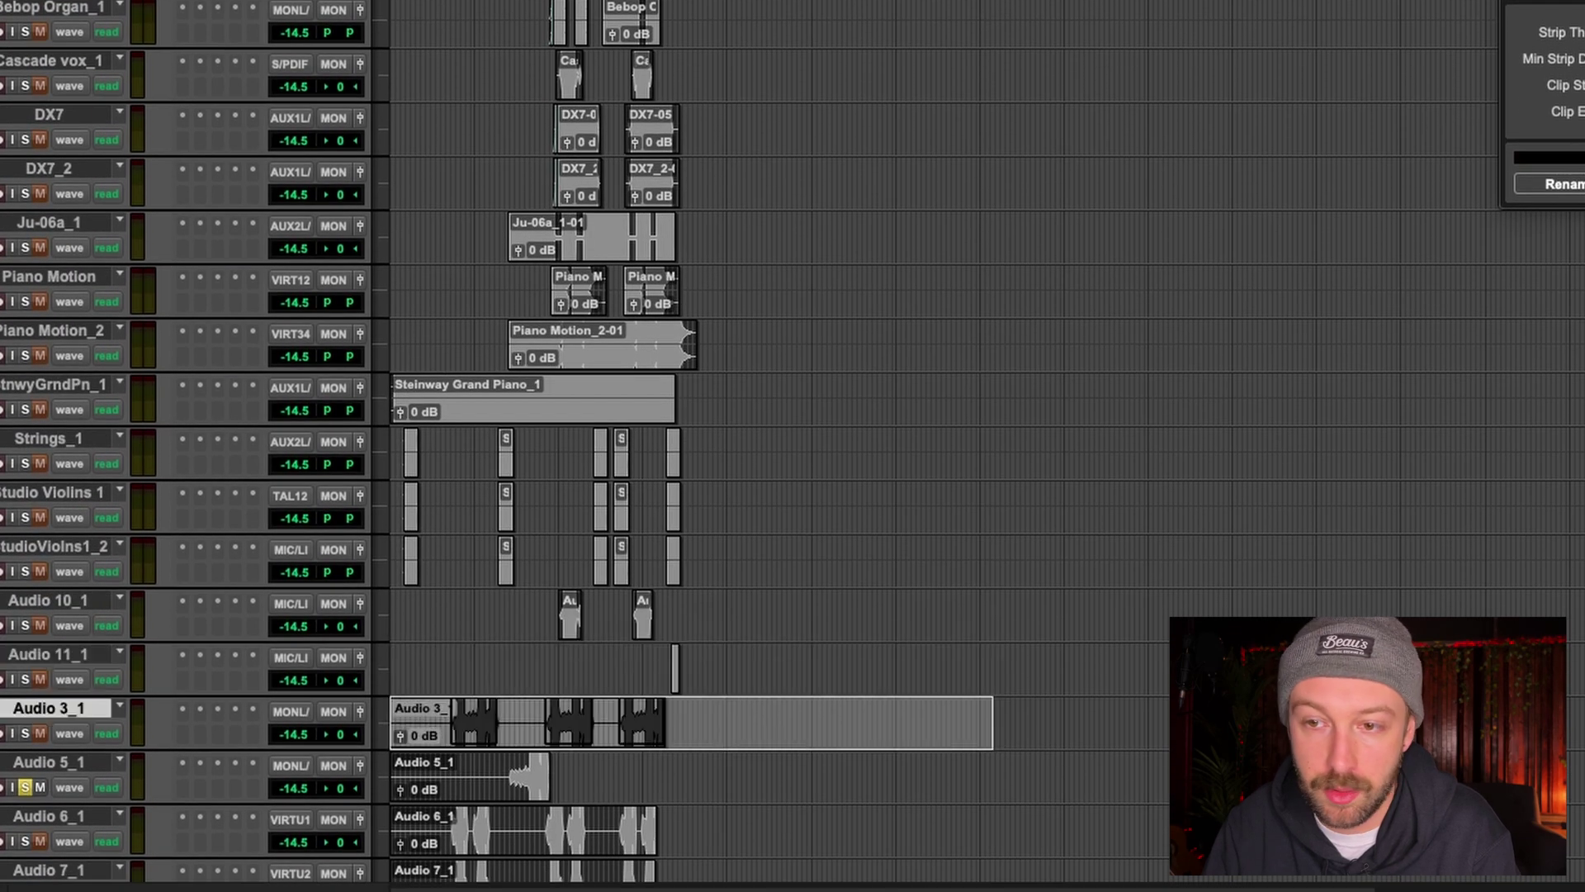